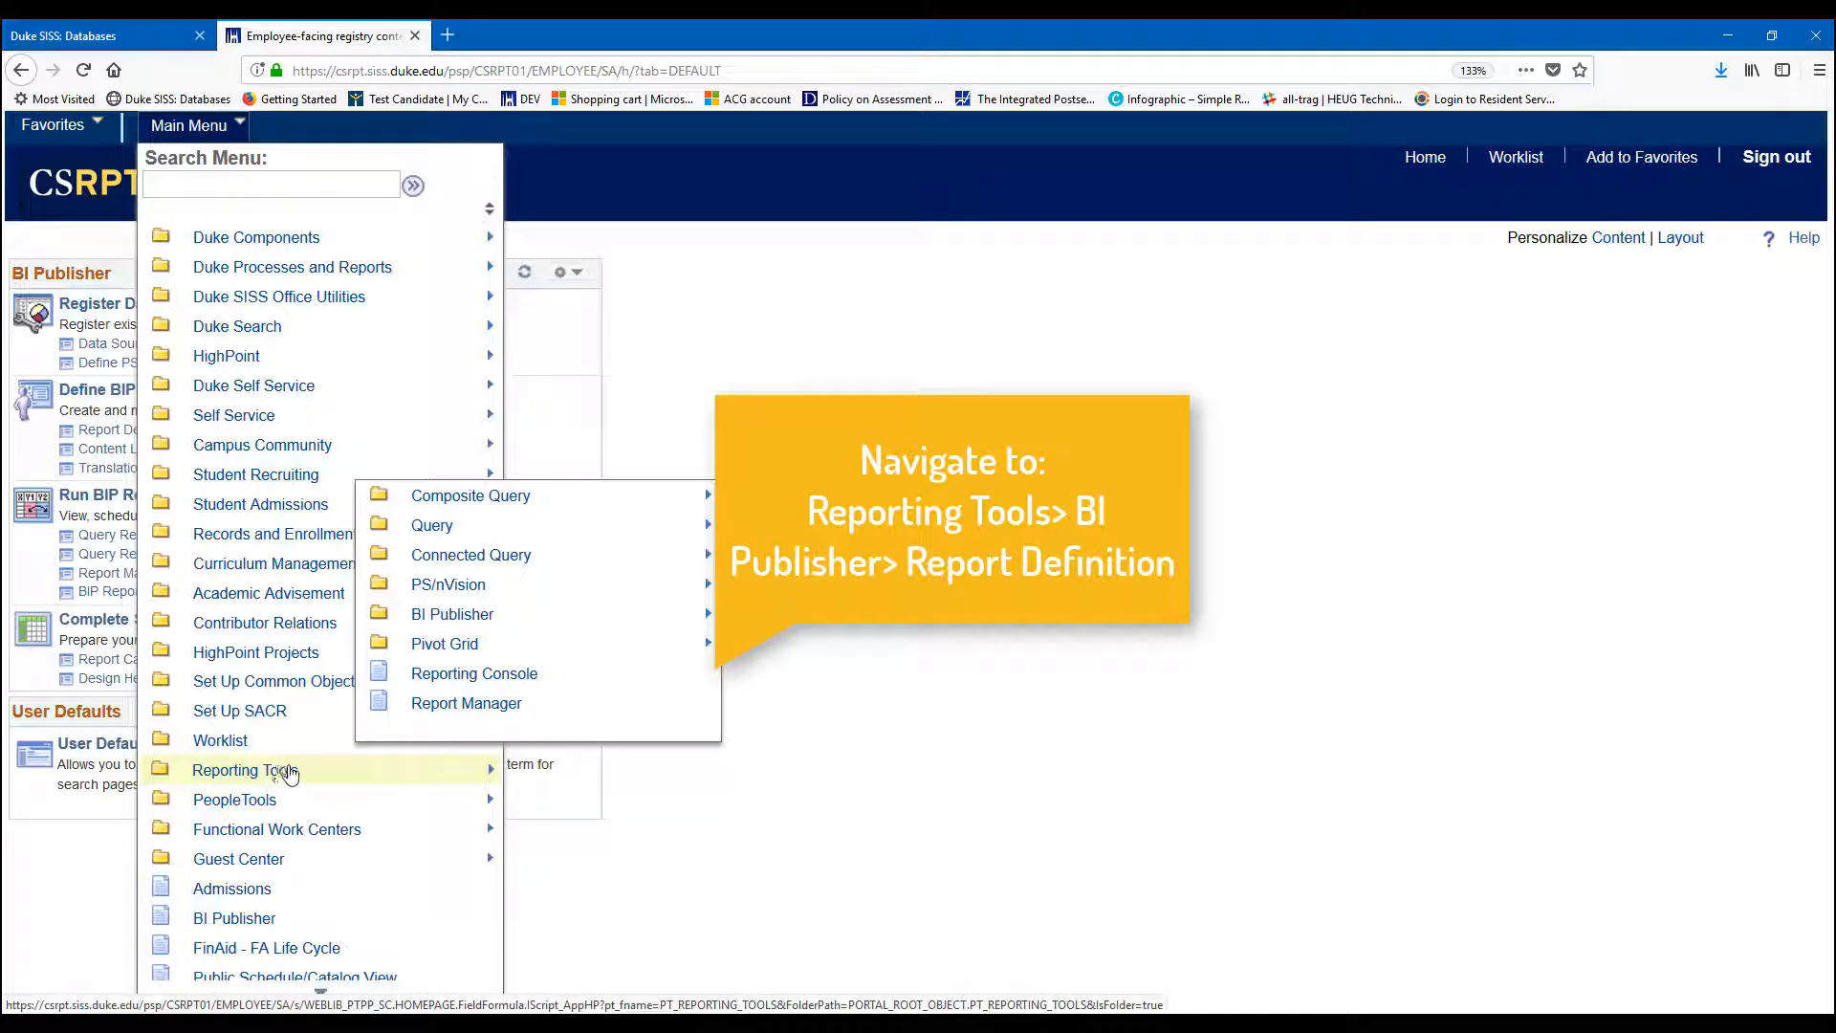
# - Open the BI Publisher Report Definition page under Reporting Tools and start adding a new report definition
pyautogui.click(459, 622)
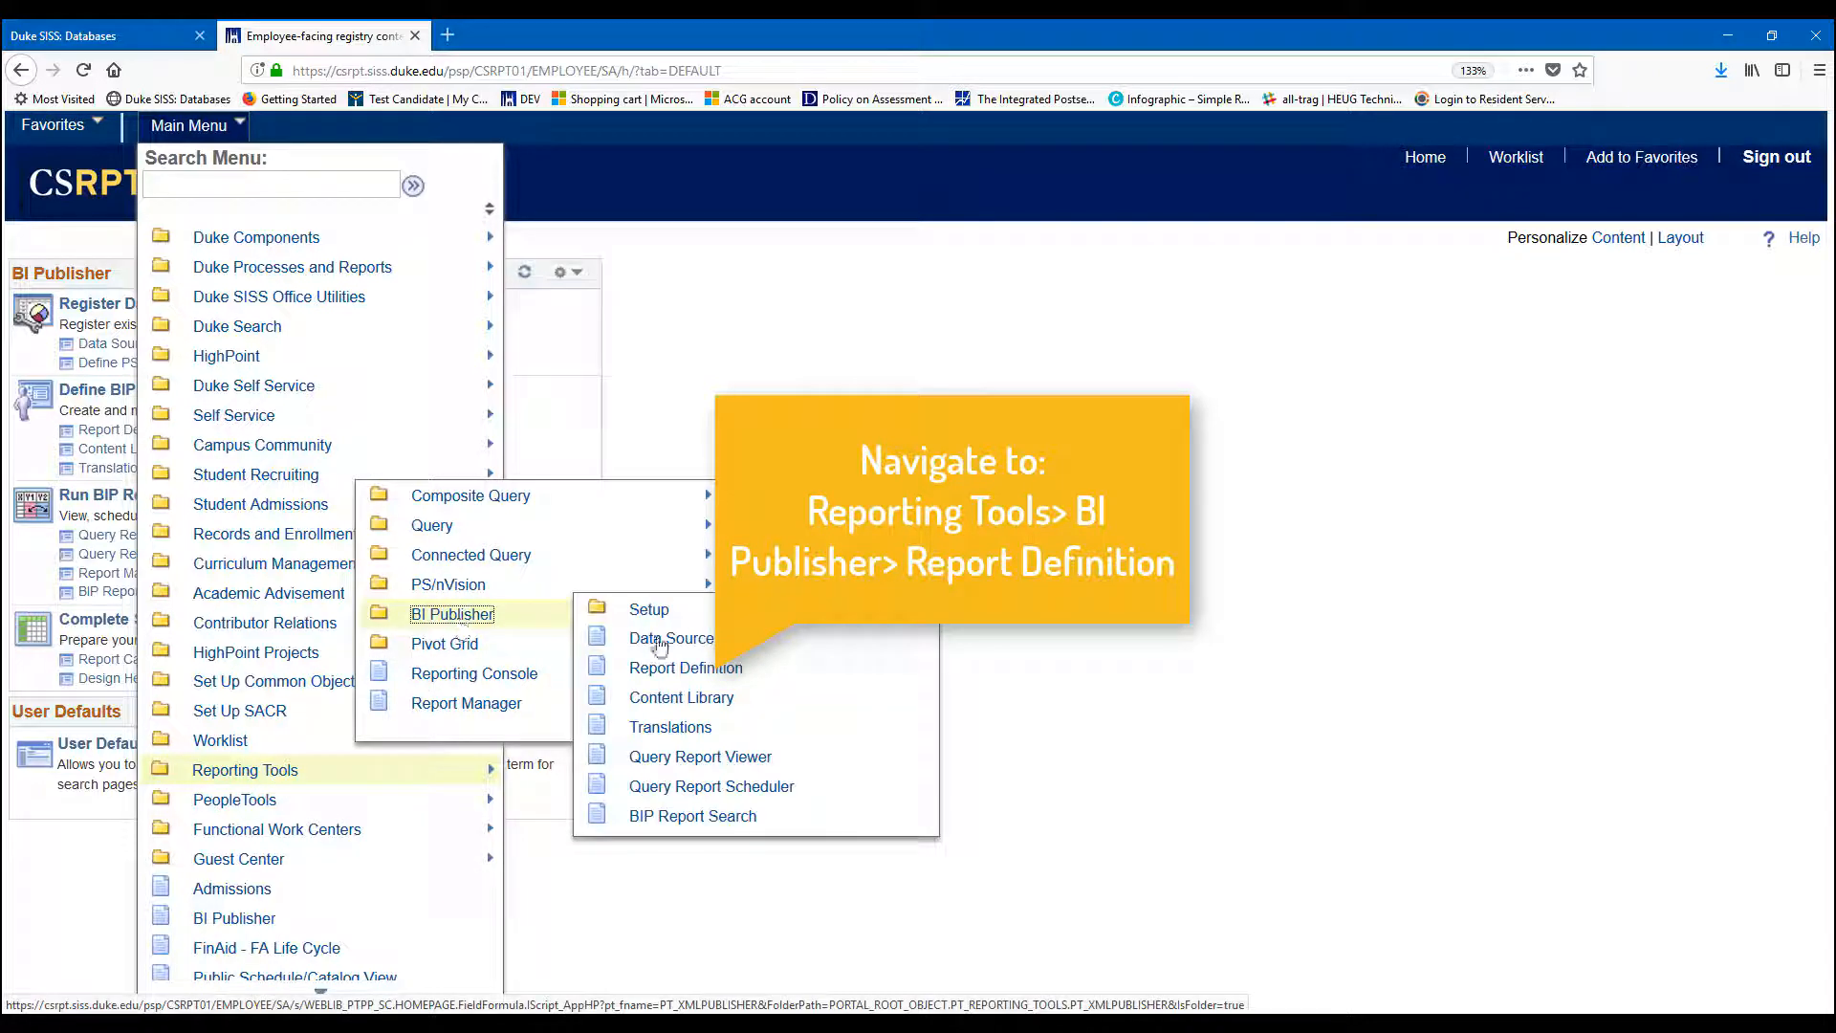
pyautogui.click(687, 672)
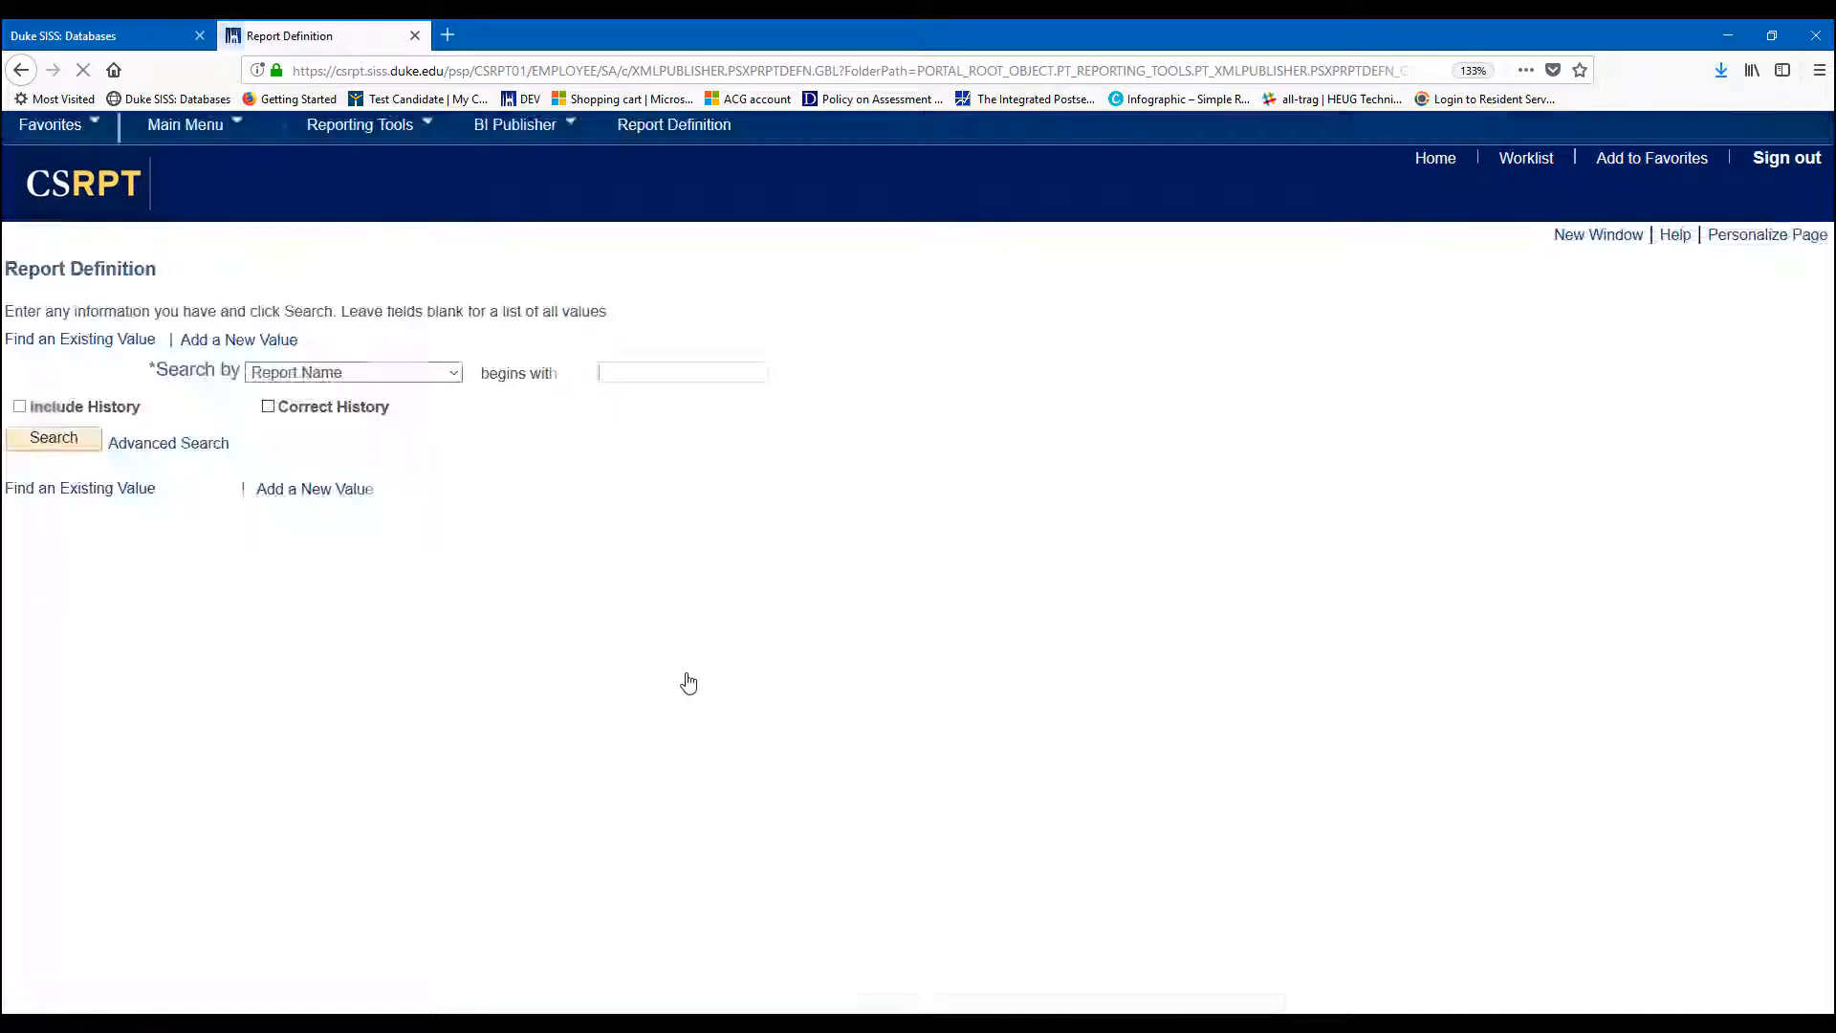
pyautogui.click(280, 343)
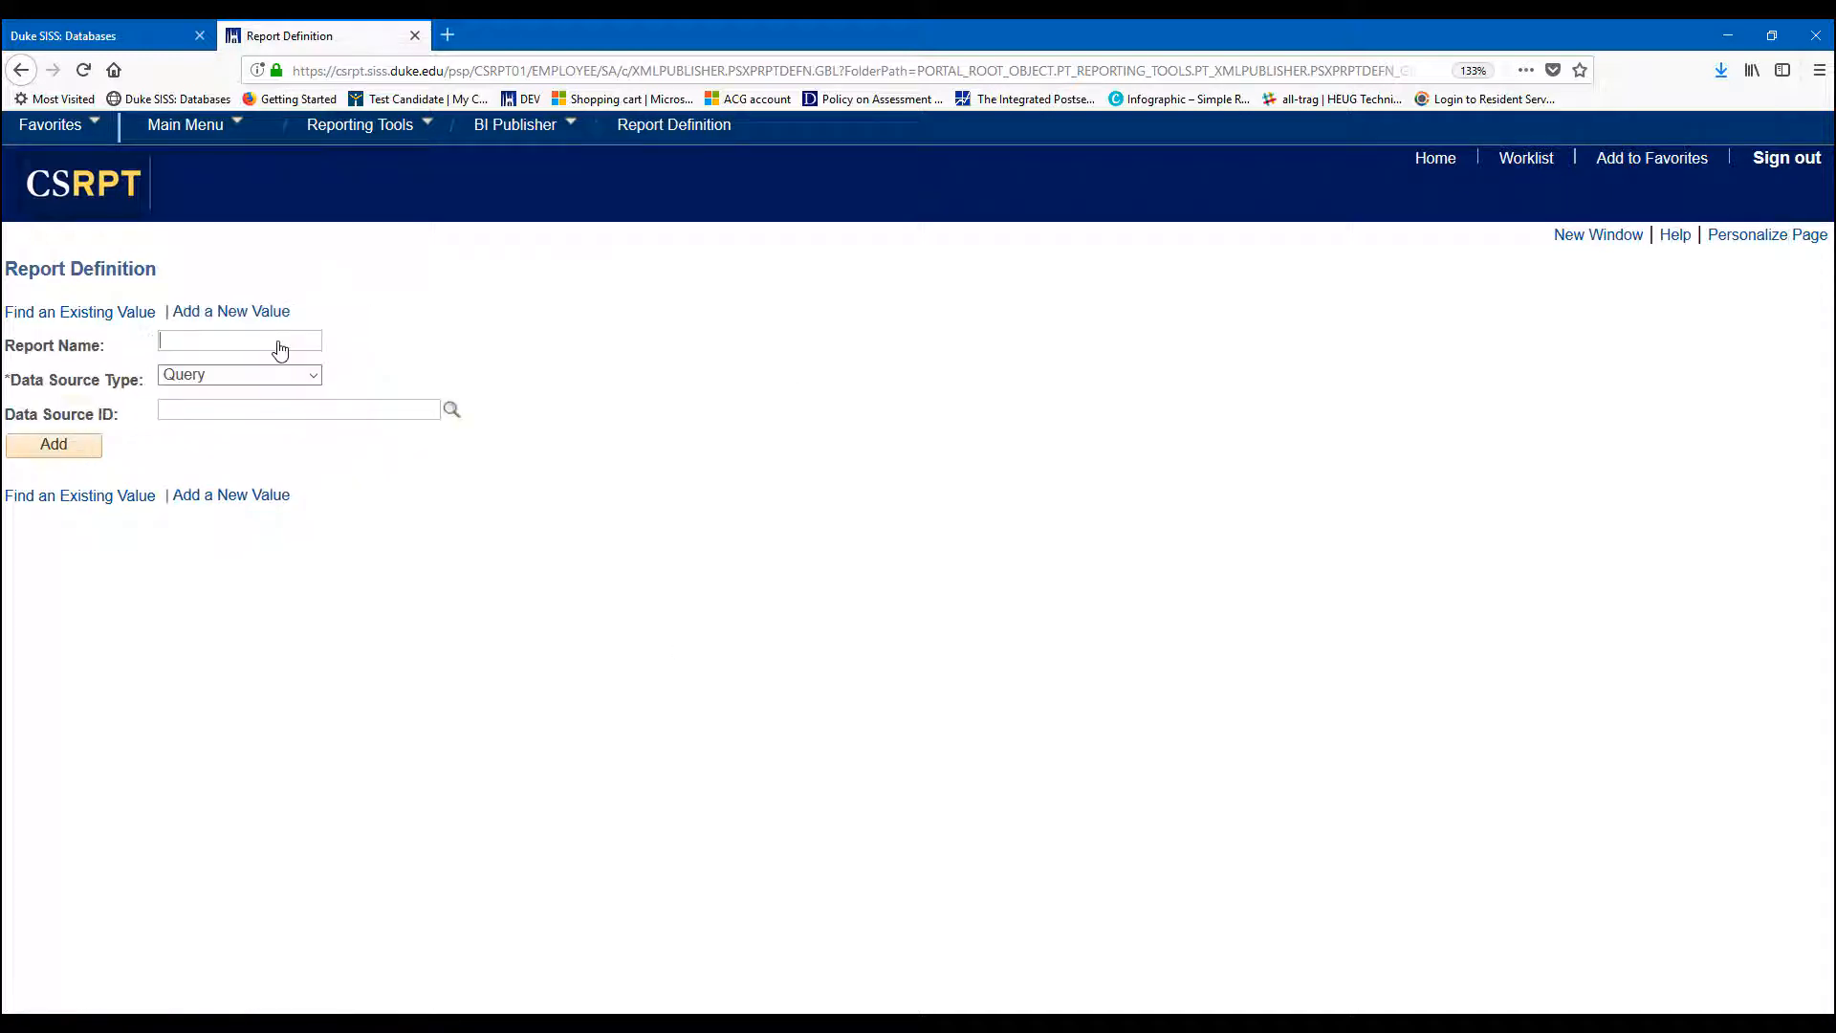
# - Name the new report TEST_AK and set its data source type to Query
pyautogui.write('TE')
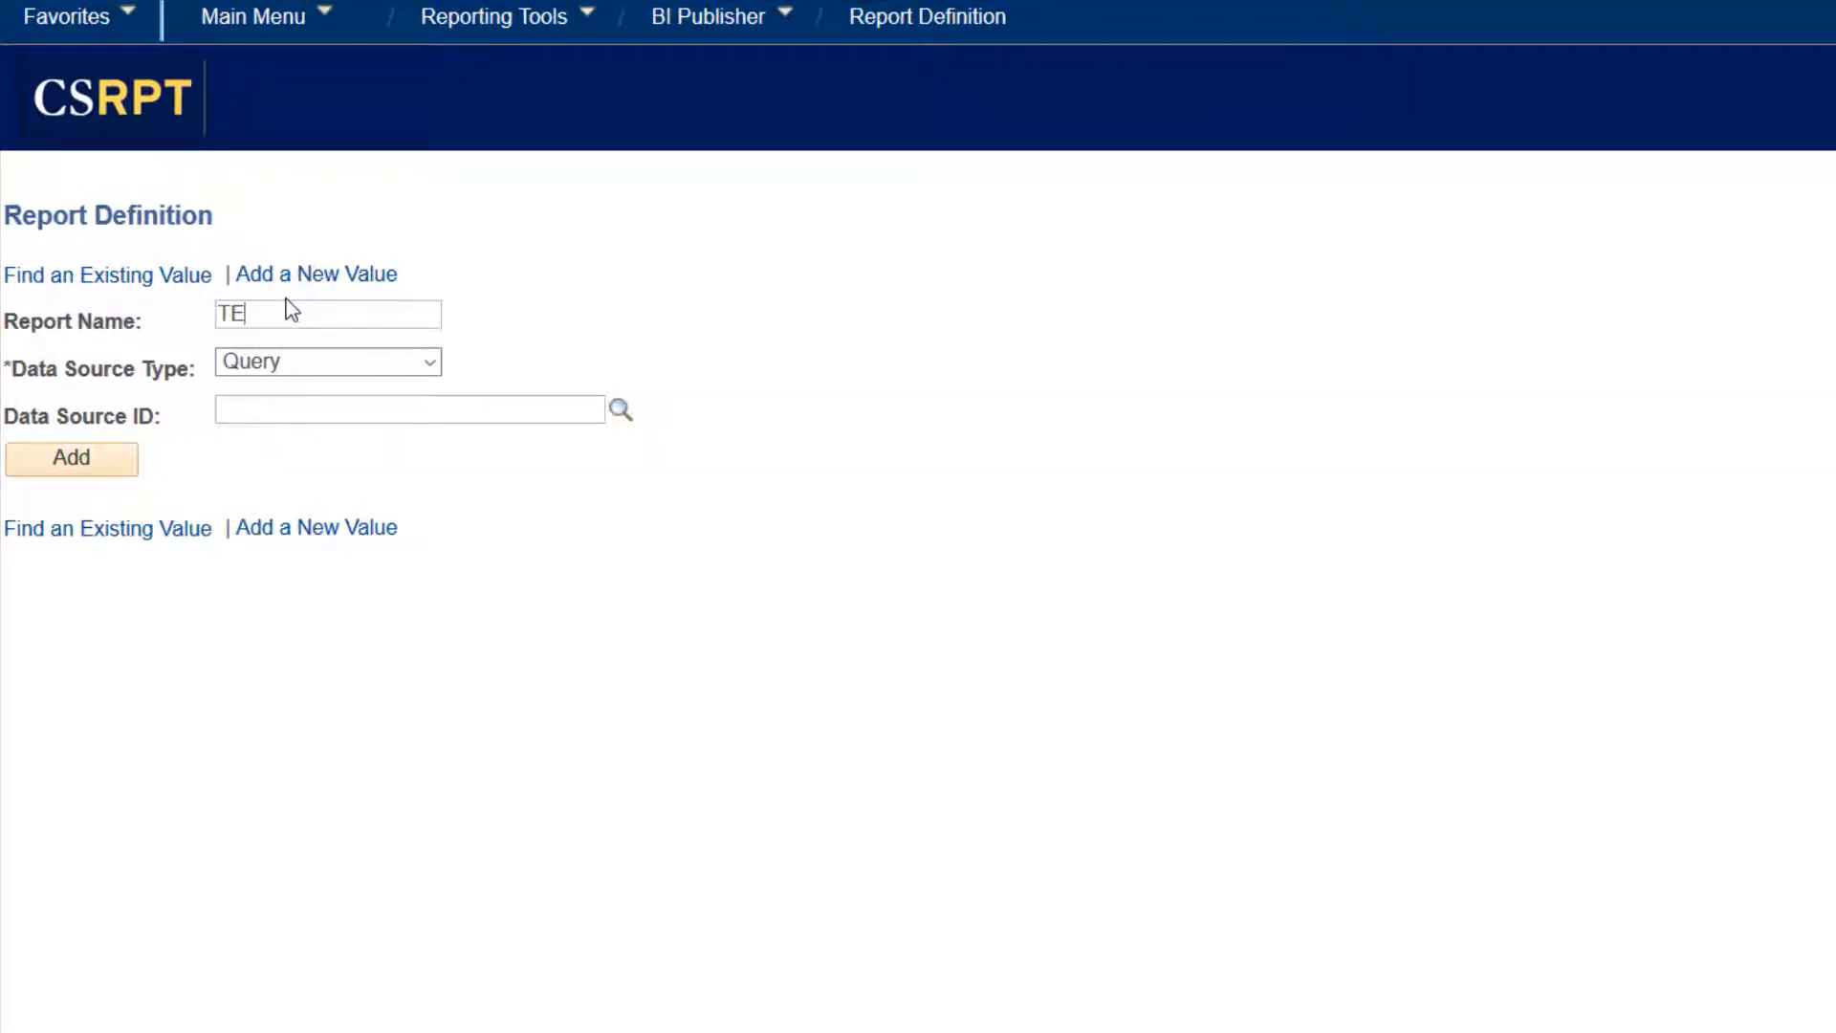
pyautogui.write('ST_K')
pyautogui.press('Tab')
pyautogui.click(342, 368)
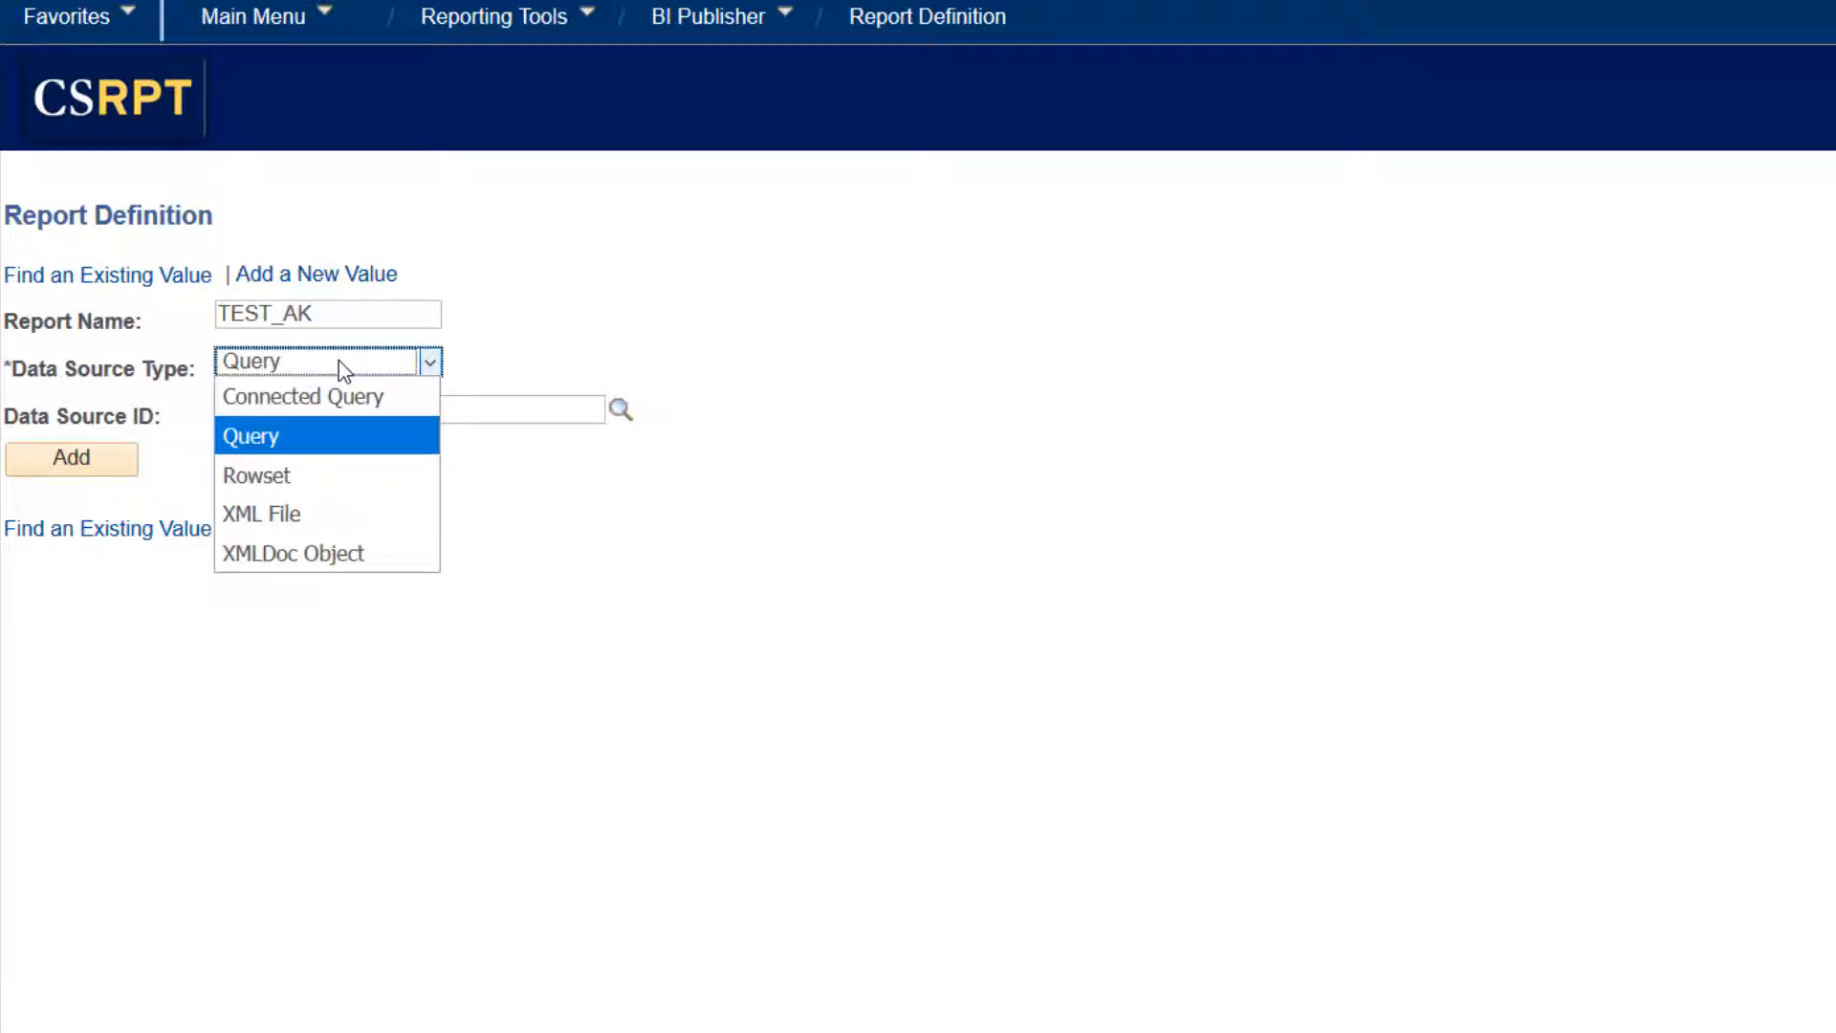
pyautogui.click(330, 438)
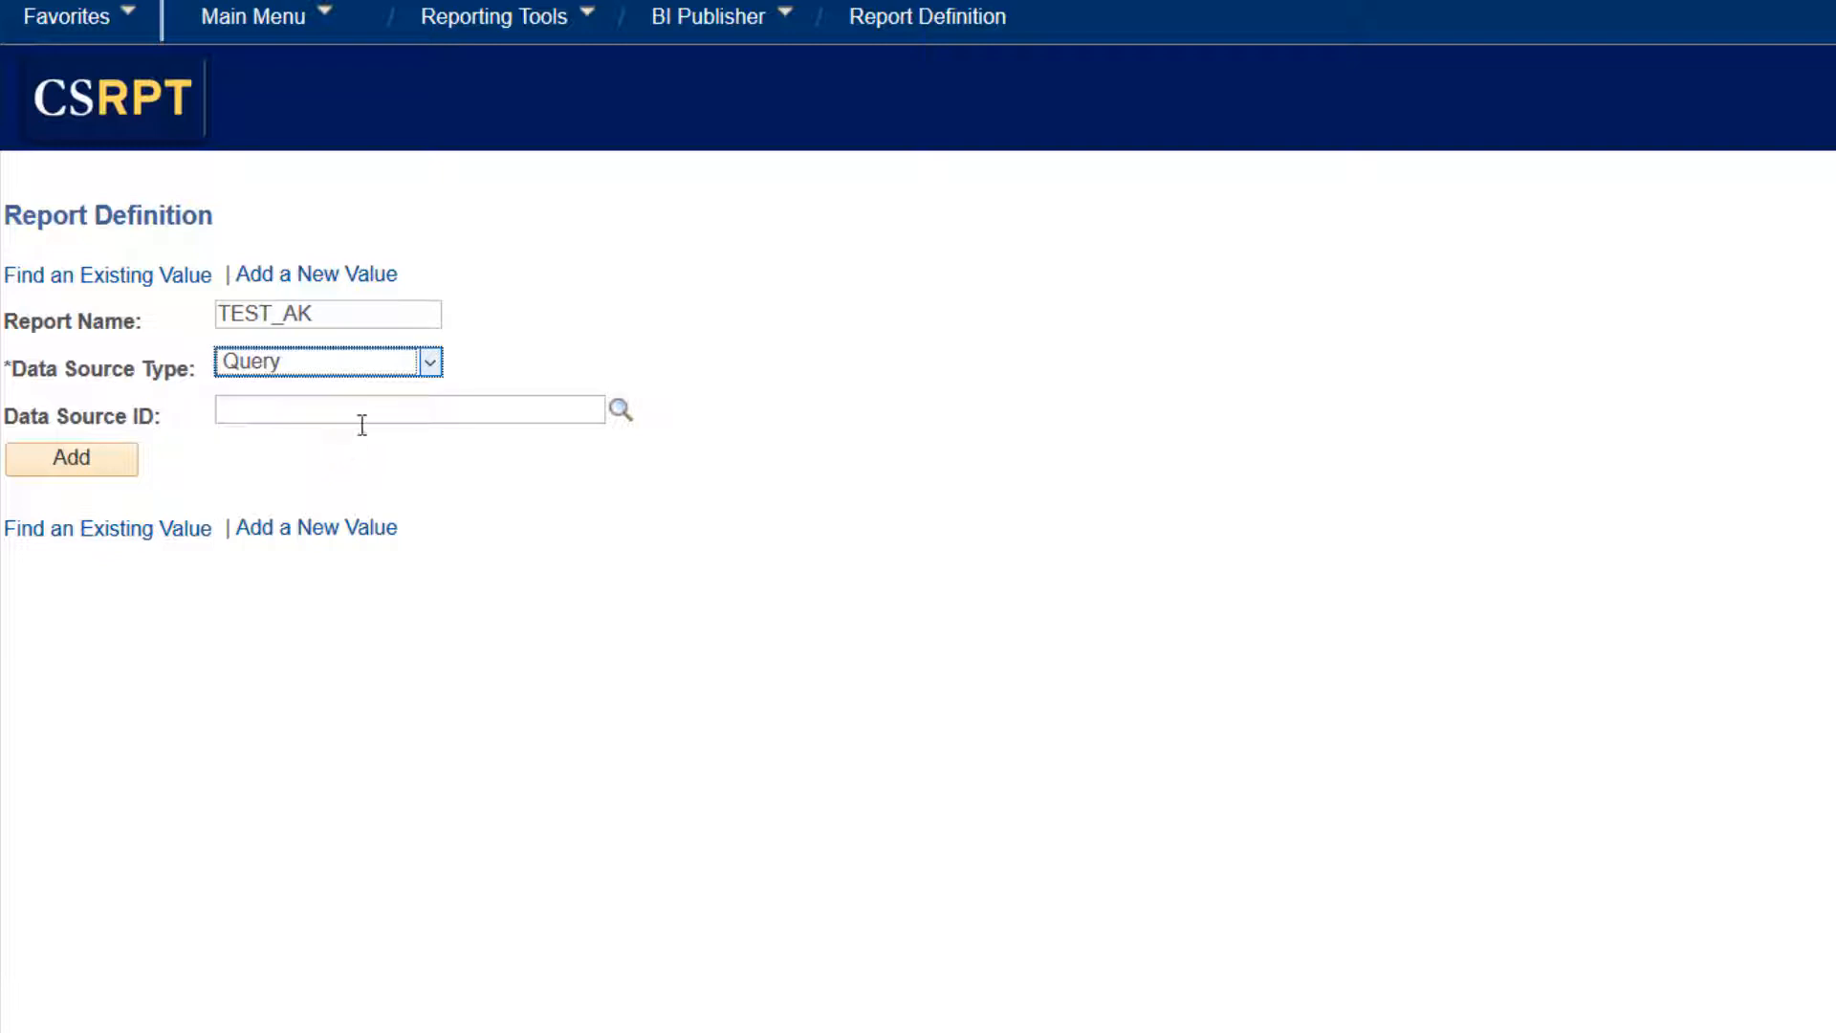
# - Look up DU_UR_AK_TEST_Q, choose DU_UR_AK_TEST_QUERY as the data source ID, and add the report definition
pyautogui.click(364, 410)
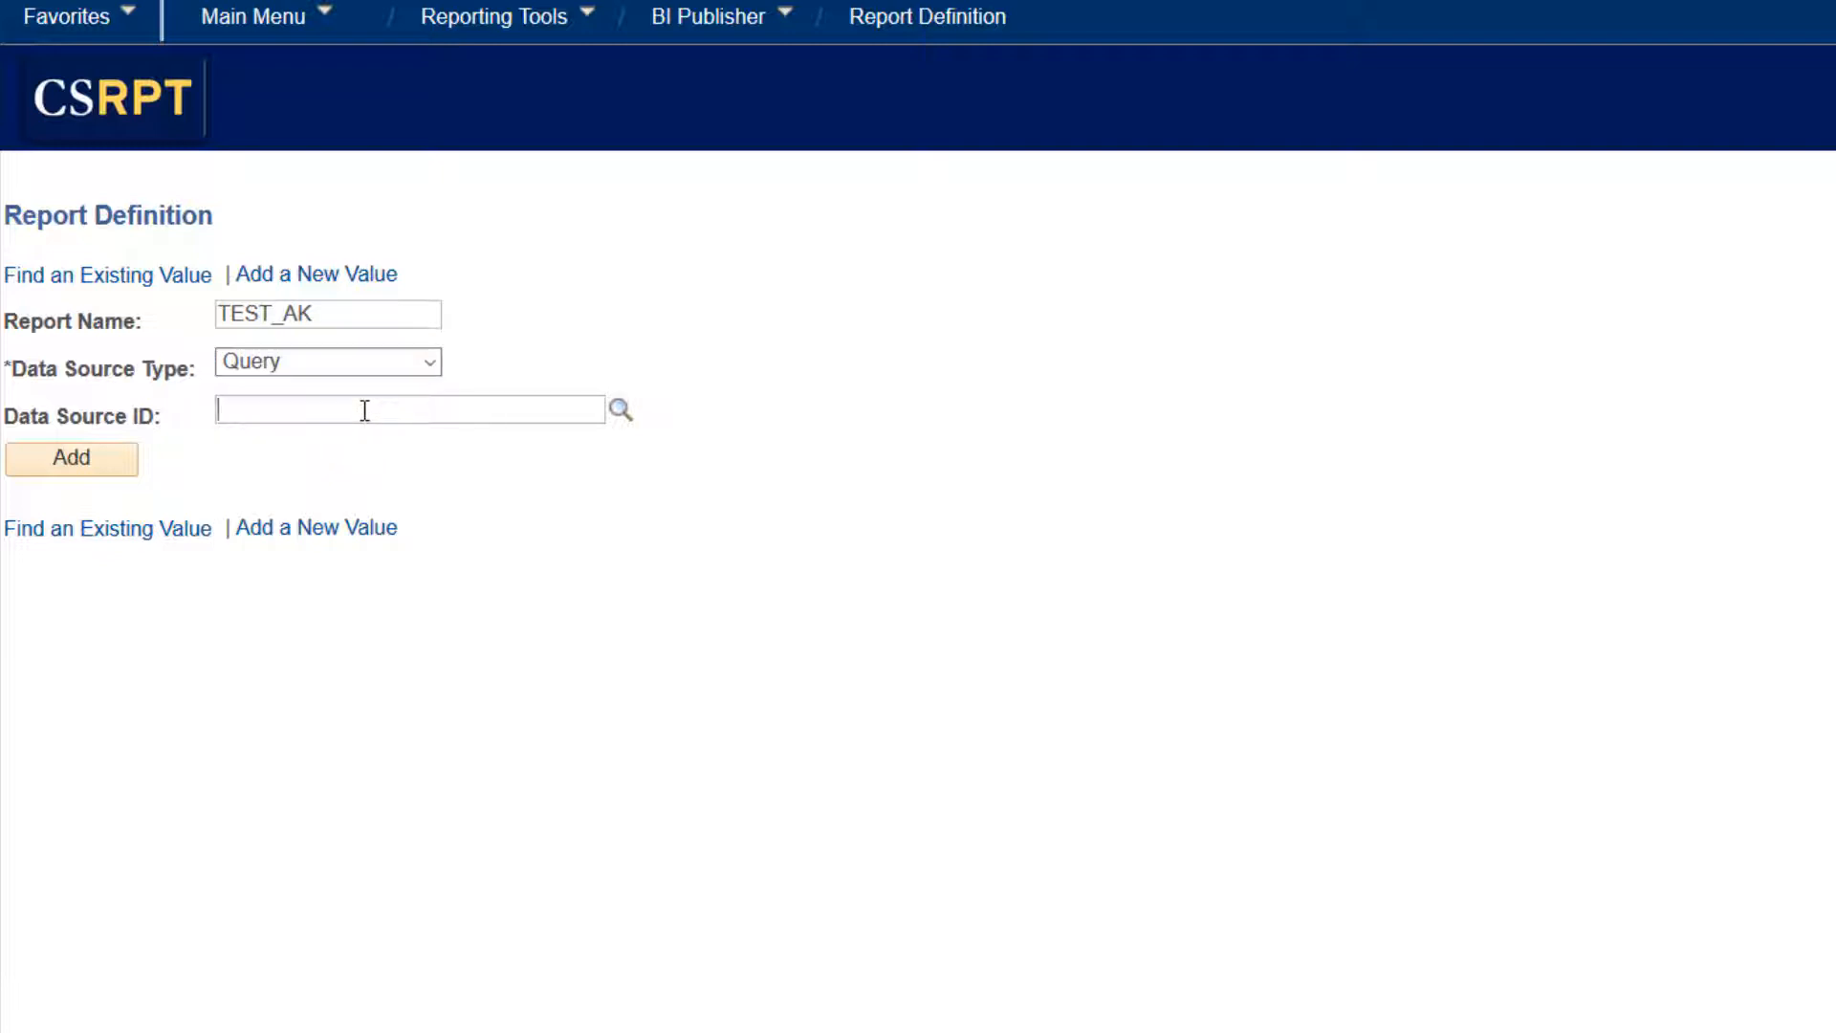
pyautogui.write('DU_UR_AK_TEST_Q')
pyautogui.click(623, 419)
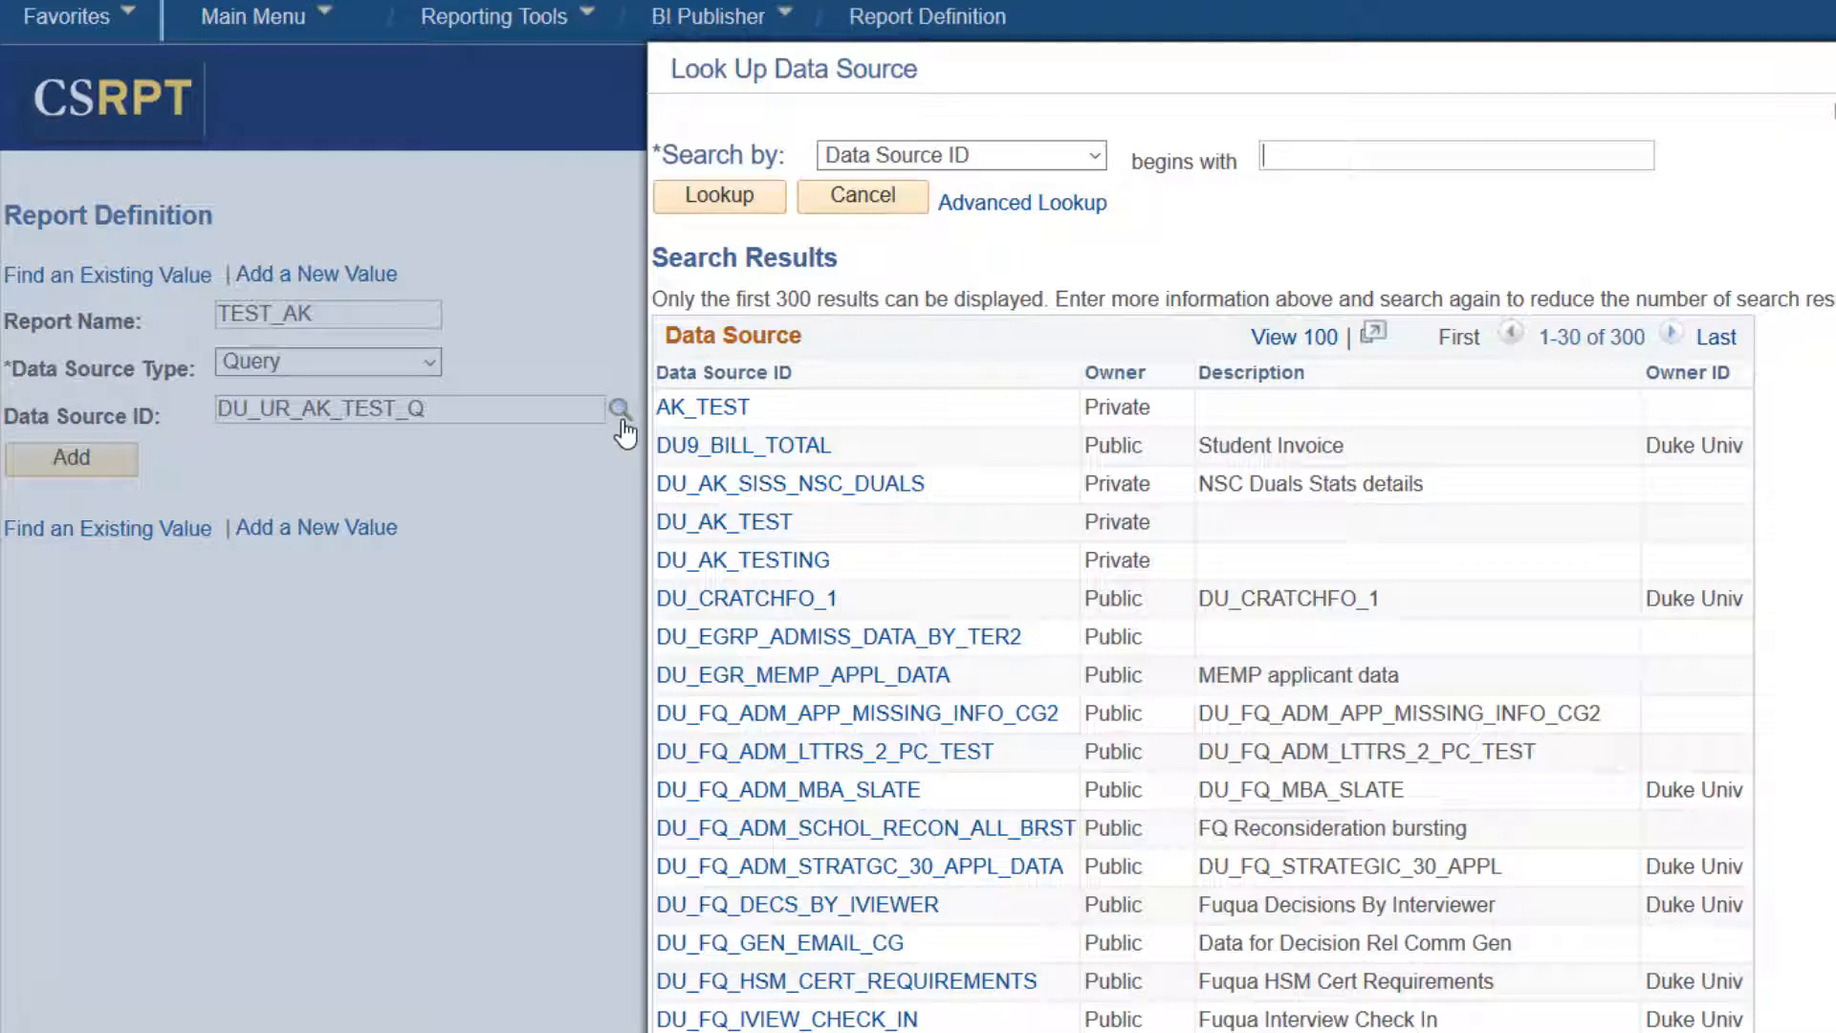
pyautogui.write('DU_UR_AK_TEST_Q')
pyautogui.press('Return')
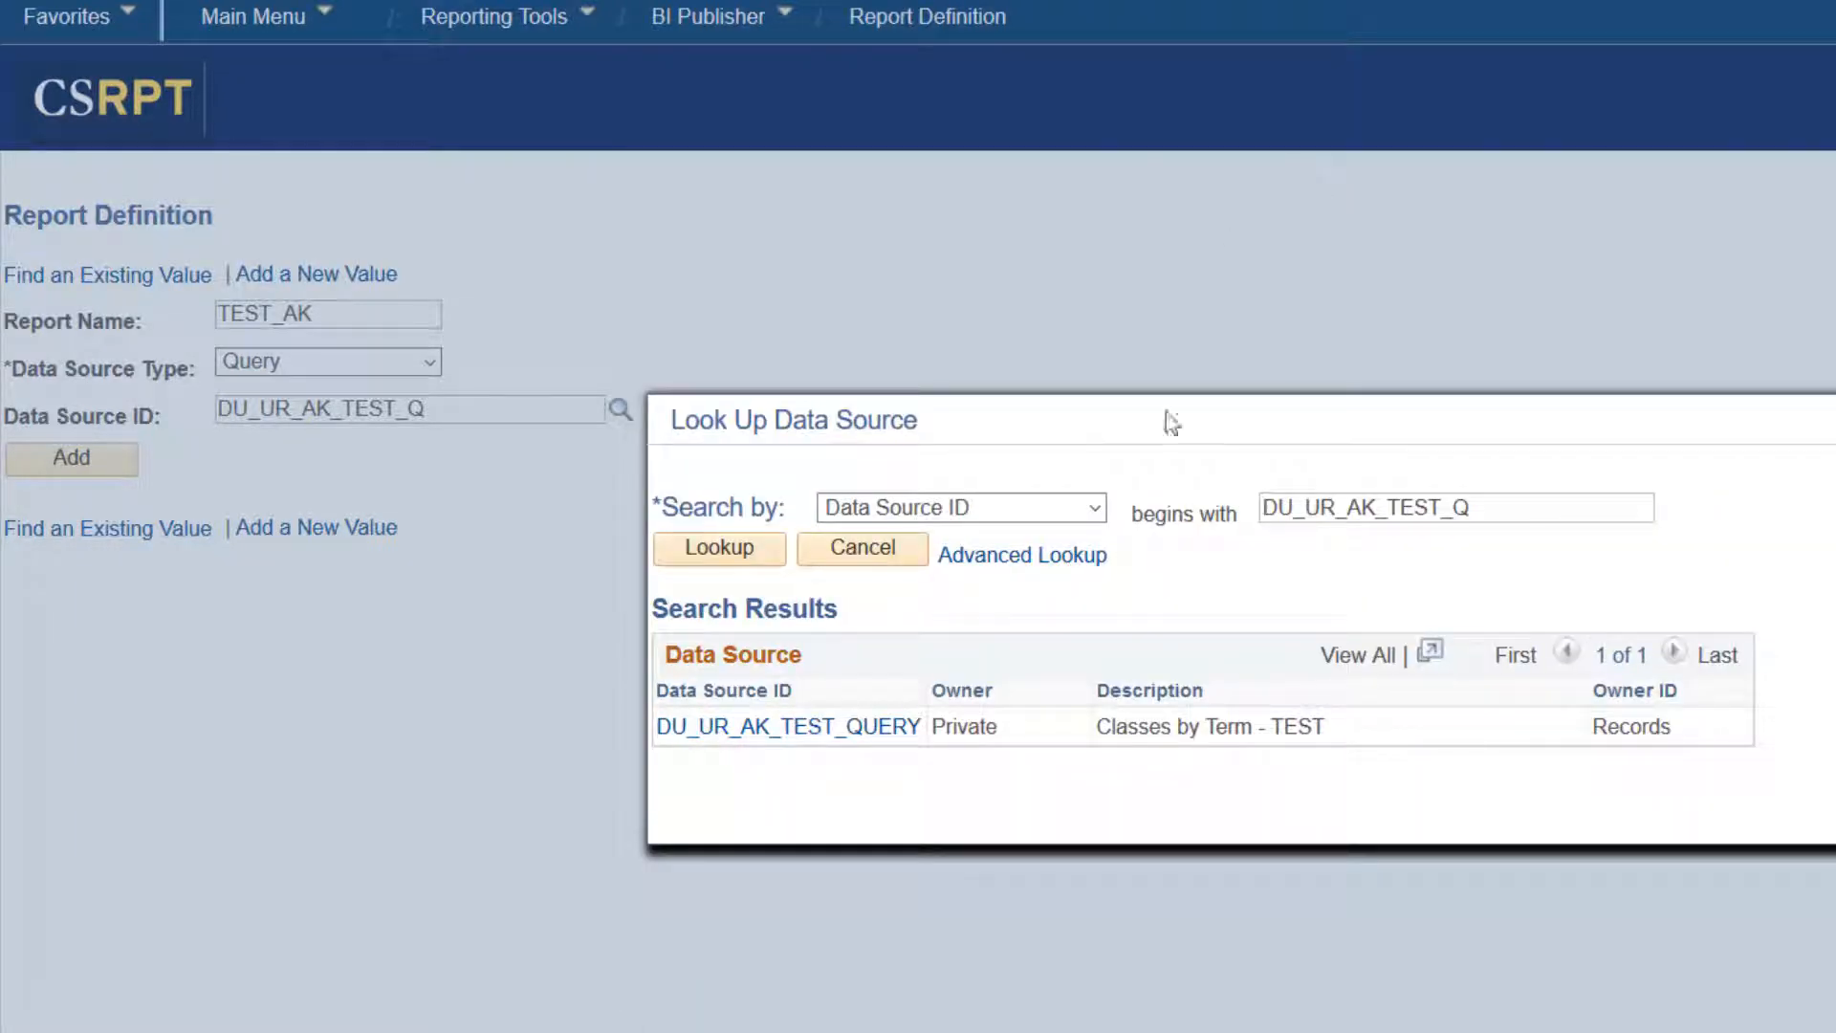
pyautogui.click(874, 727)
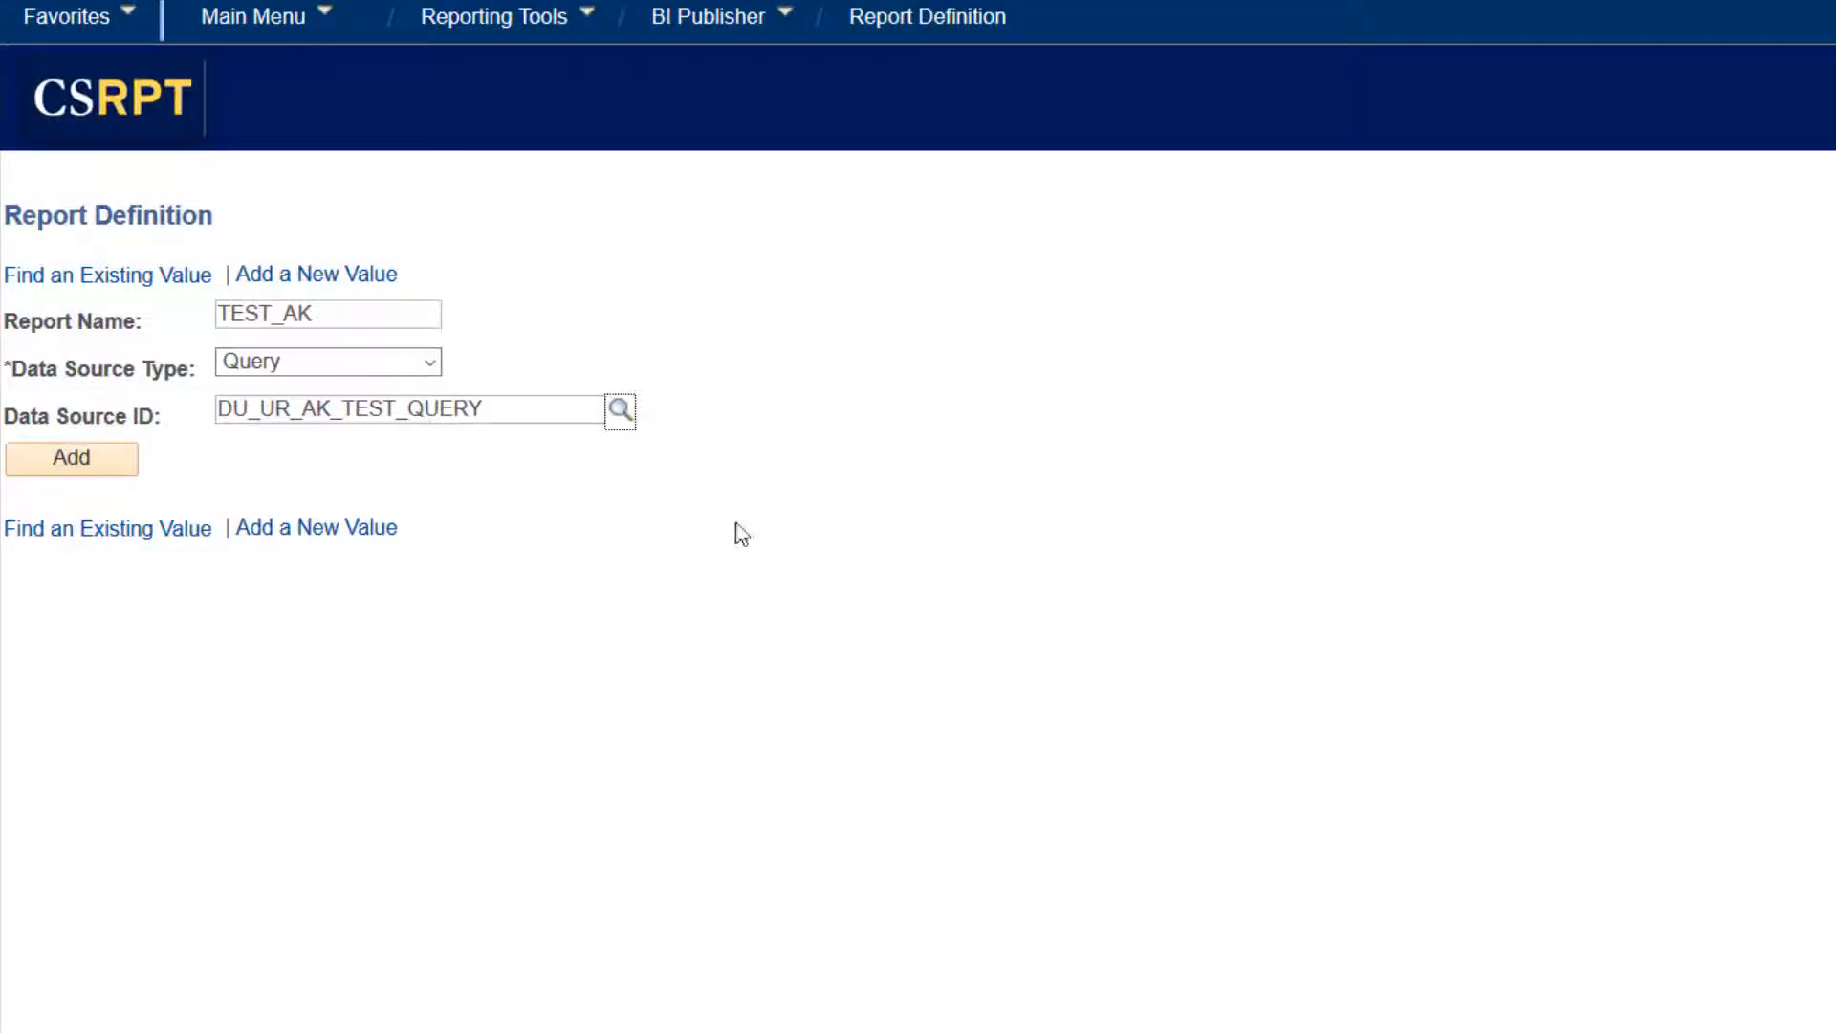
pyautogui.click(72, 469)
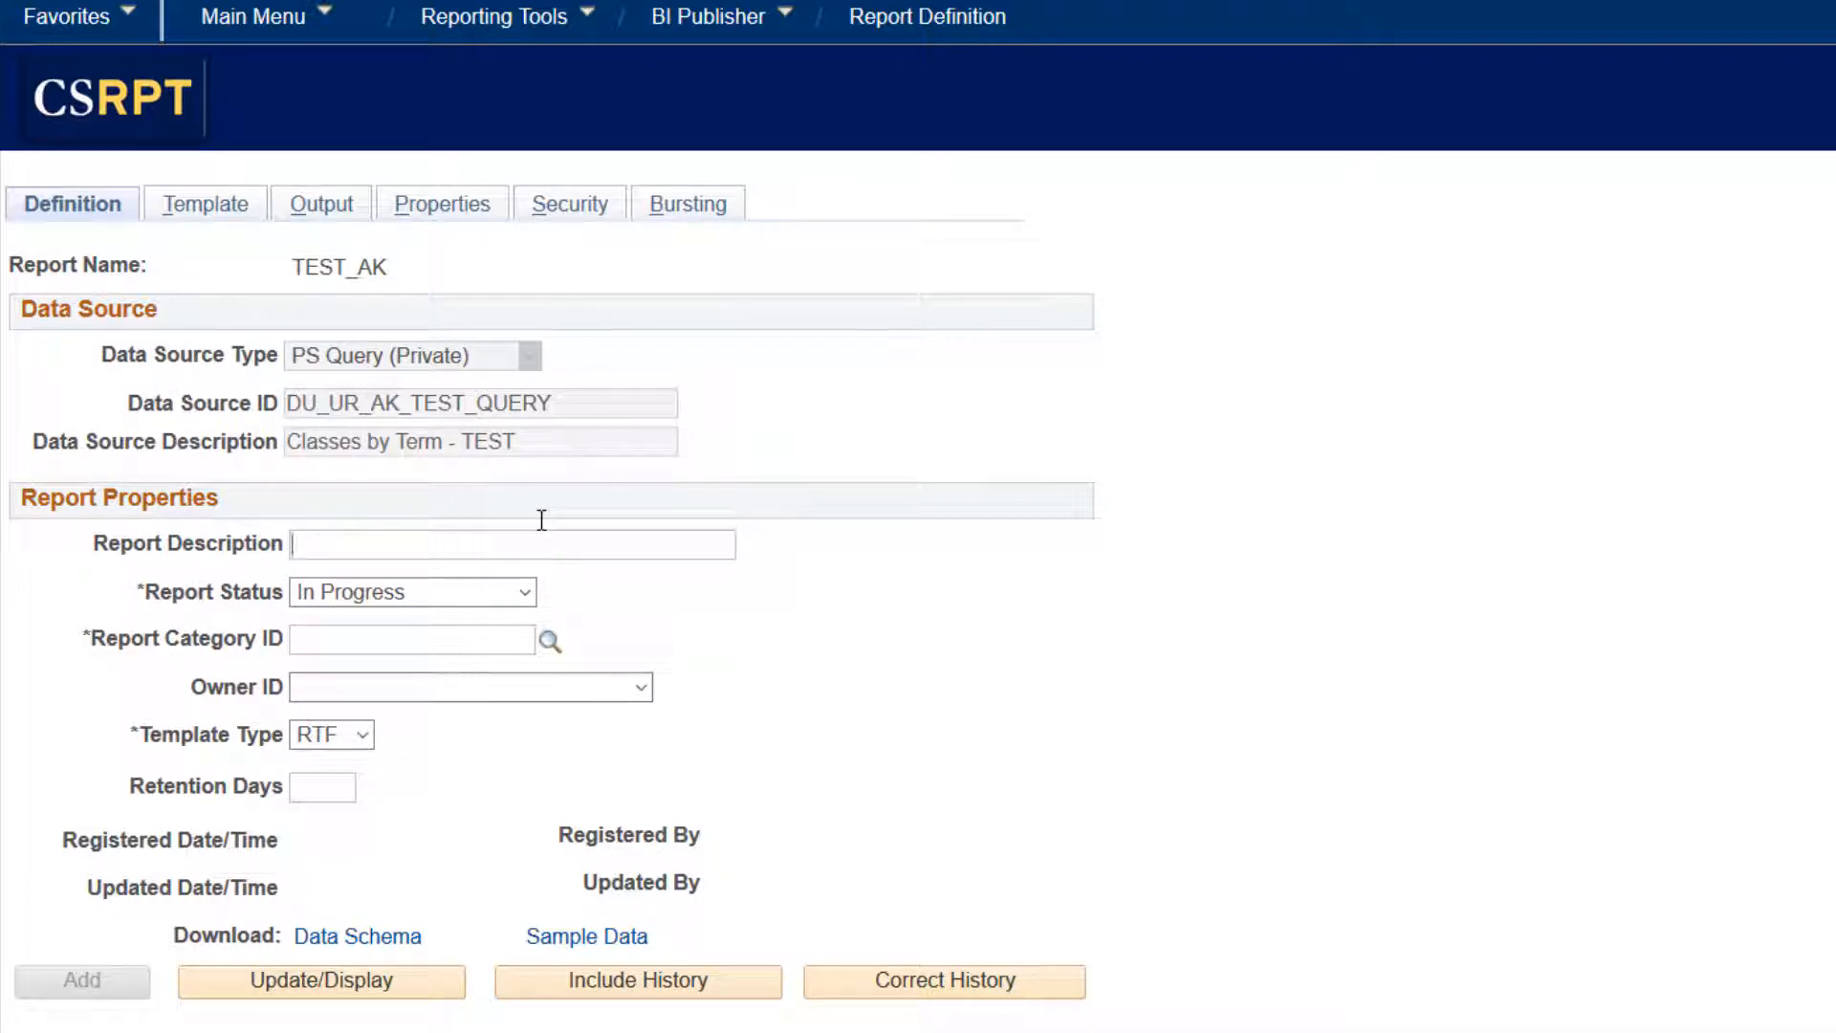
# - Enter "Classes by Term Report" as the report description
pyautogui.write('Classes by Germ')
pyautogui.press('BackSpace')
pyautogui.press('BackSpace')
pyautogui.press('BackSpace')
pyautogui.press('BackSpace')
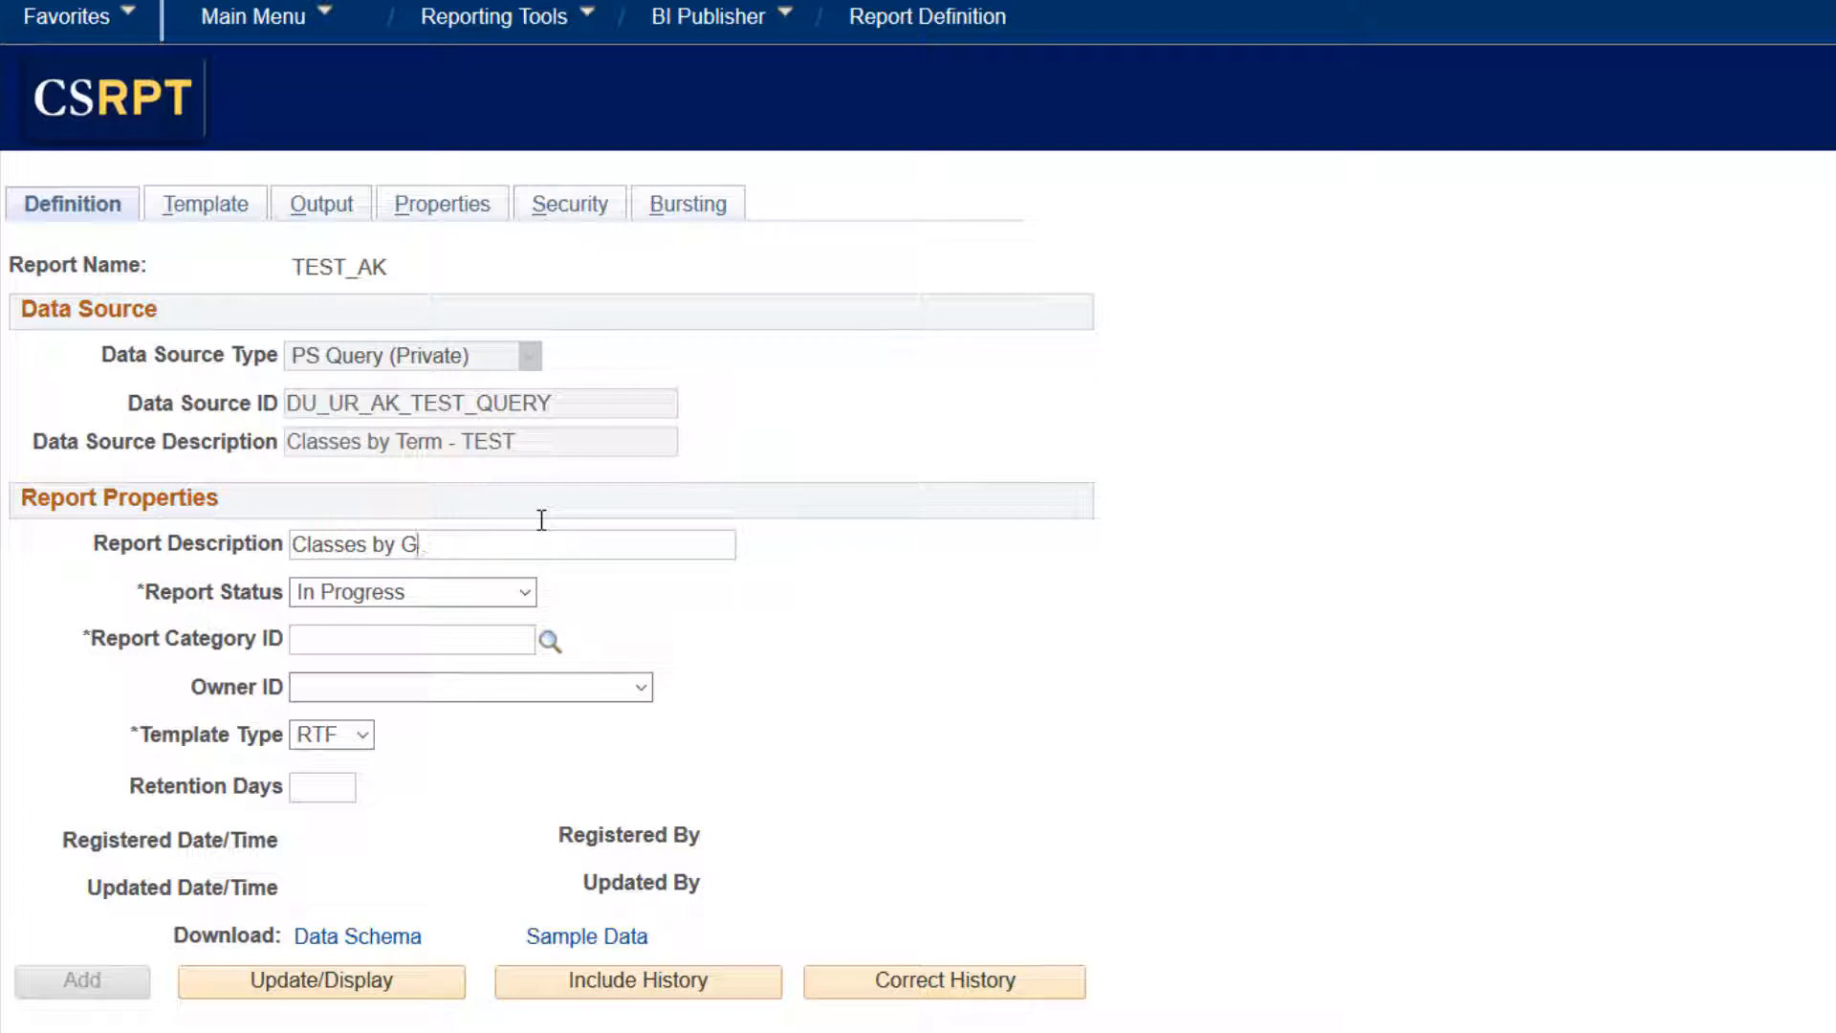
pyautogui.write('Term Report')
pyautogui.press('Tab')
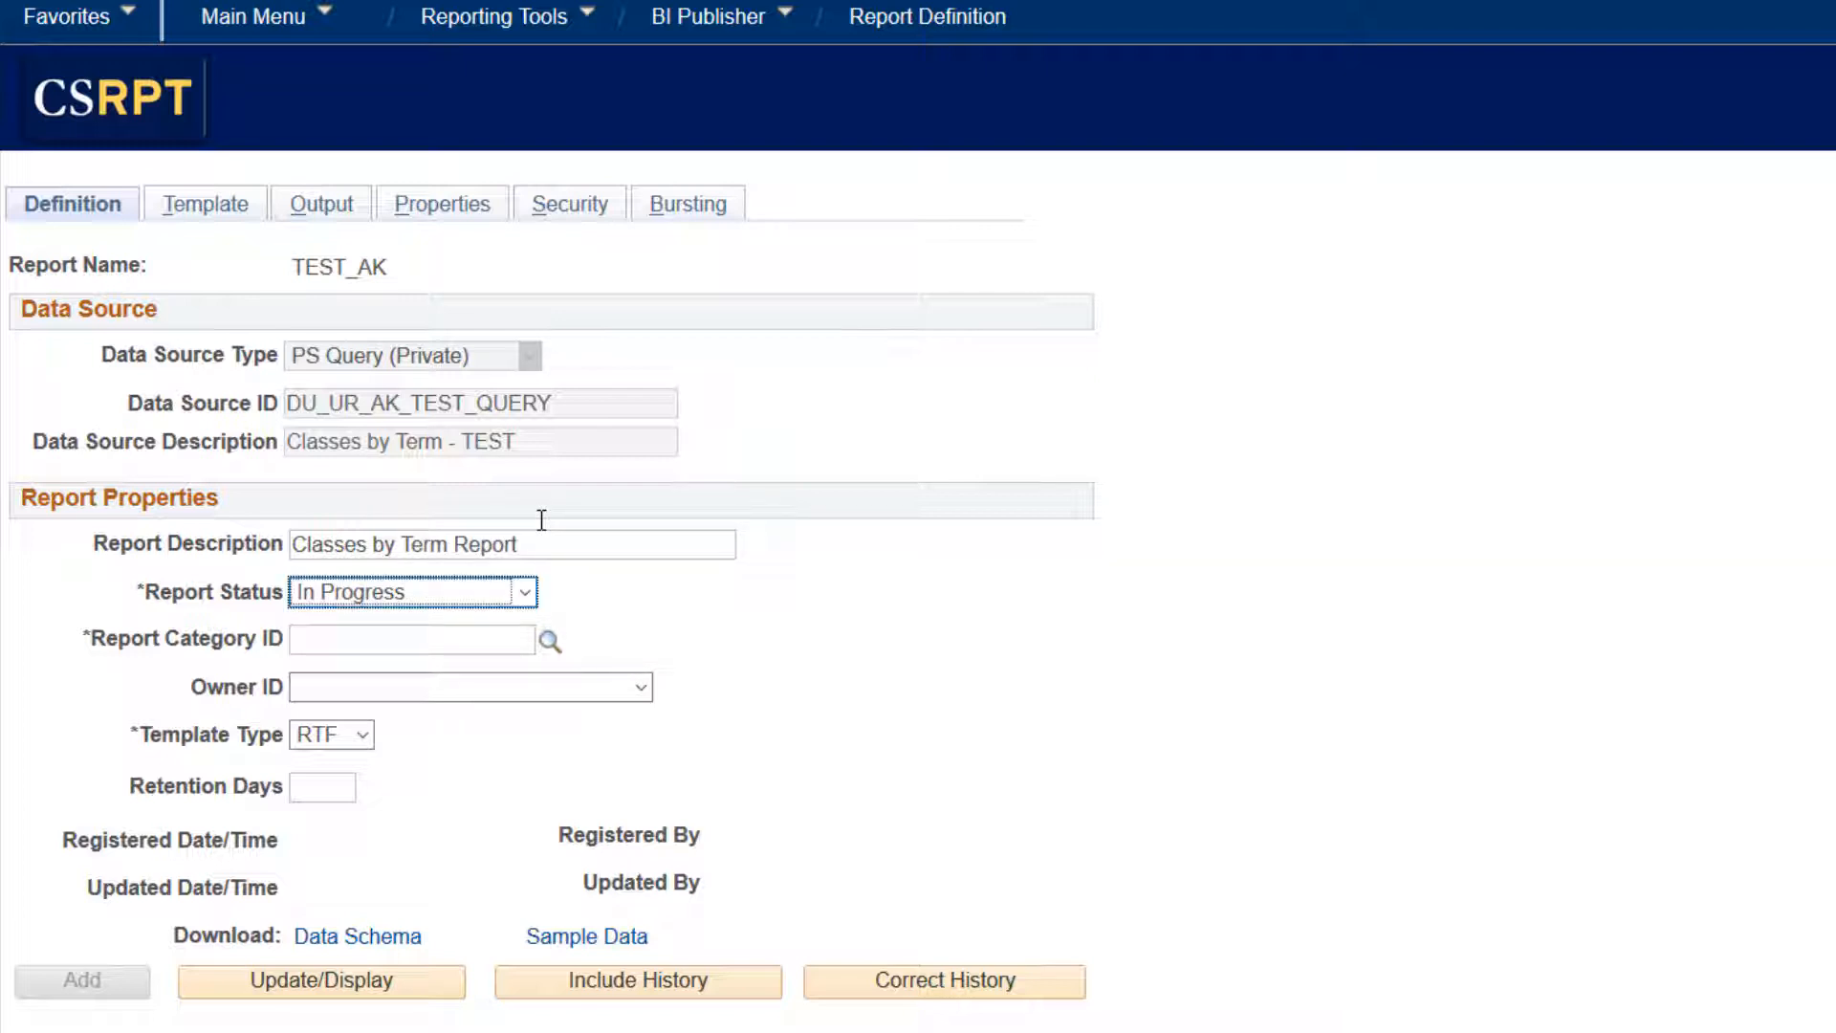
# - Set the report status to Active and choose ALLUSER as the report category ID
pyautogui.click(524, 593)
pyautogui.click(387, 630)
pyautogui.click(549, 641)
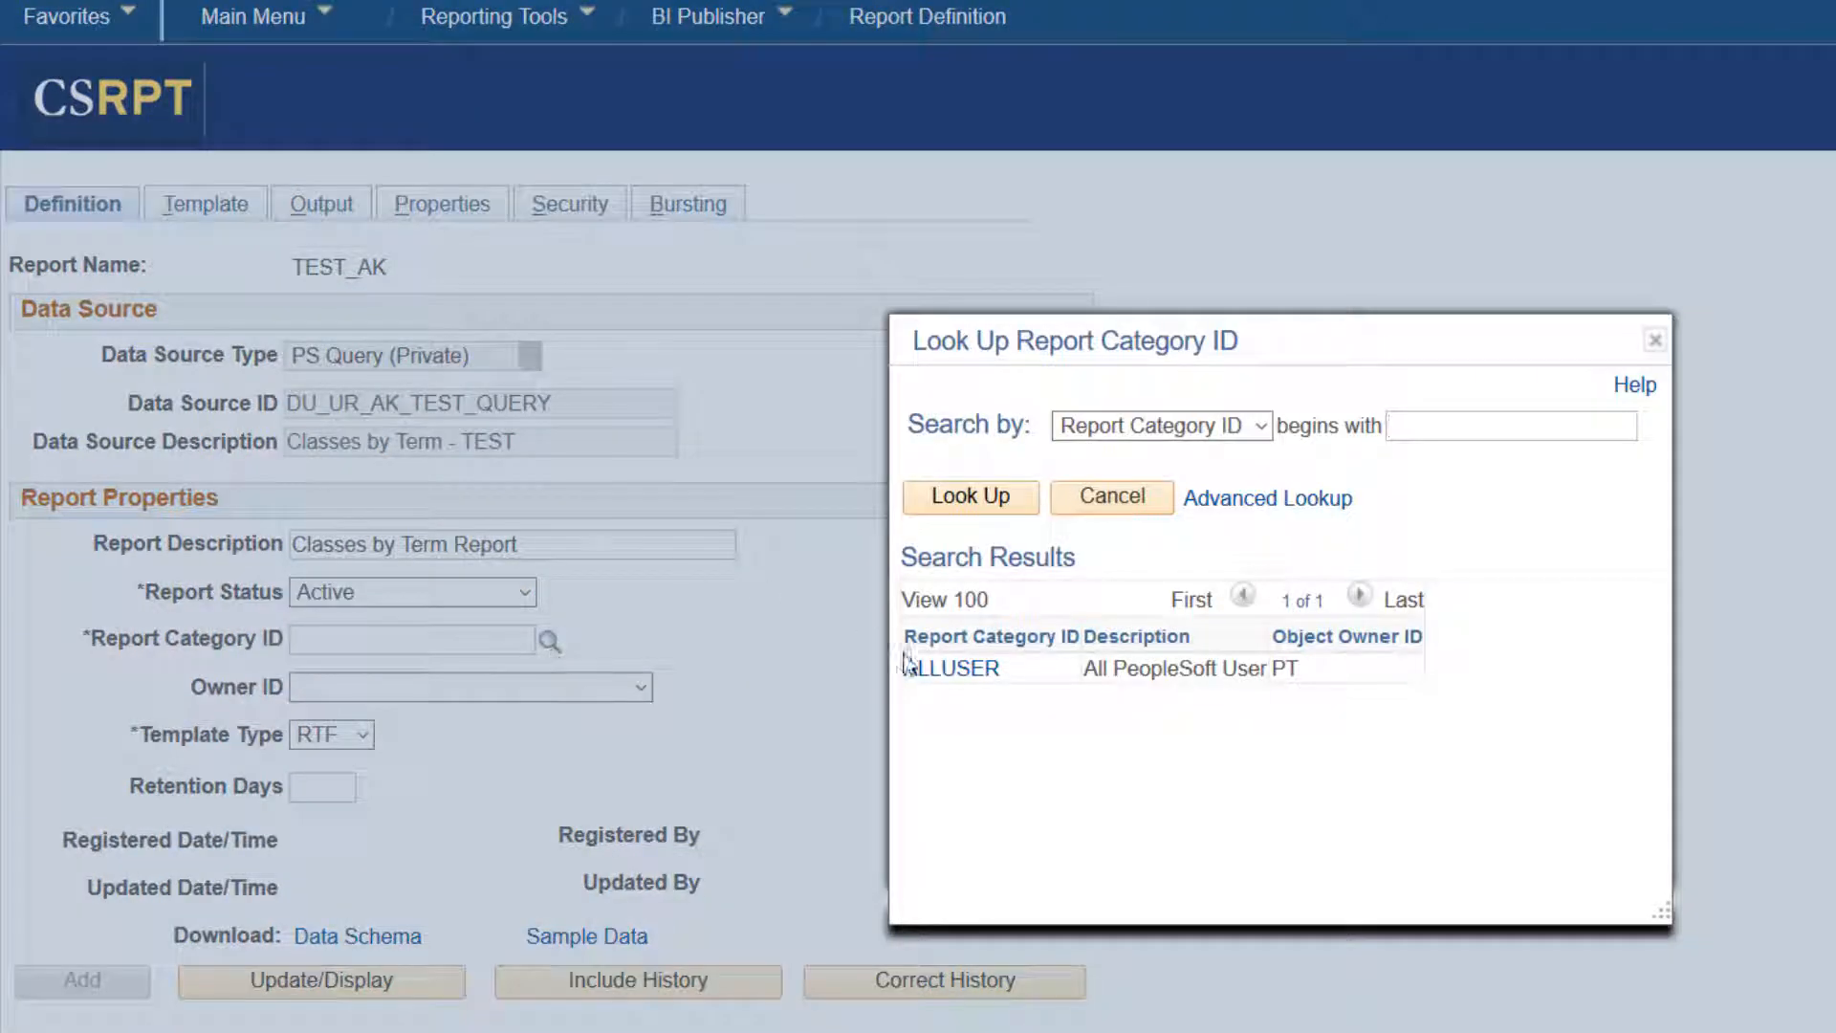
pyautogui.click(957, 669)
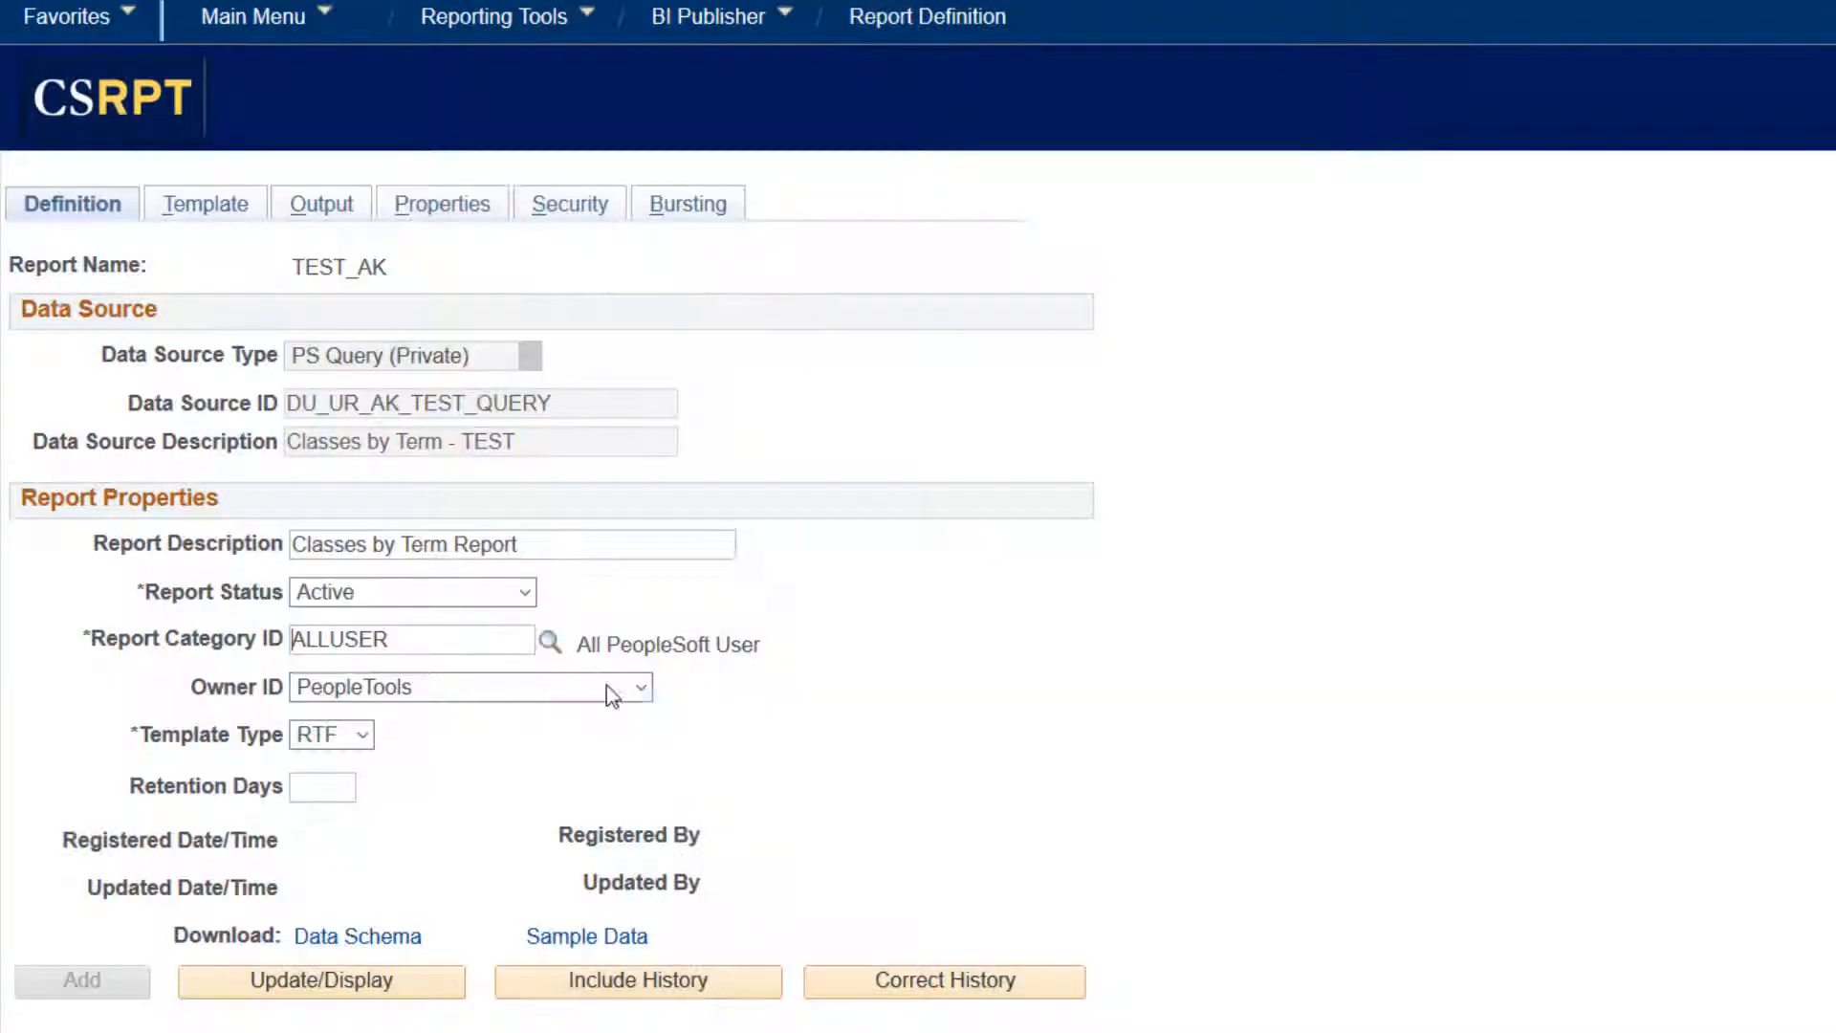
# - Keep PeopleTools as the report's owner ID and choose RTF as the template type
pyautogui.click(642, 689)
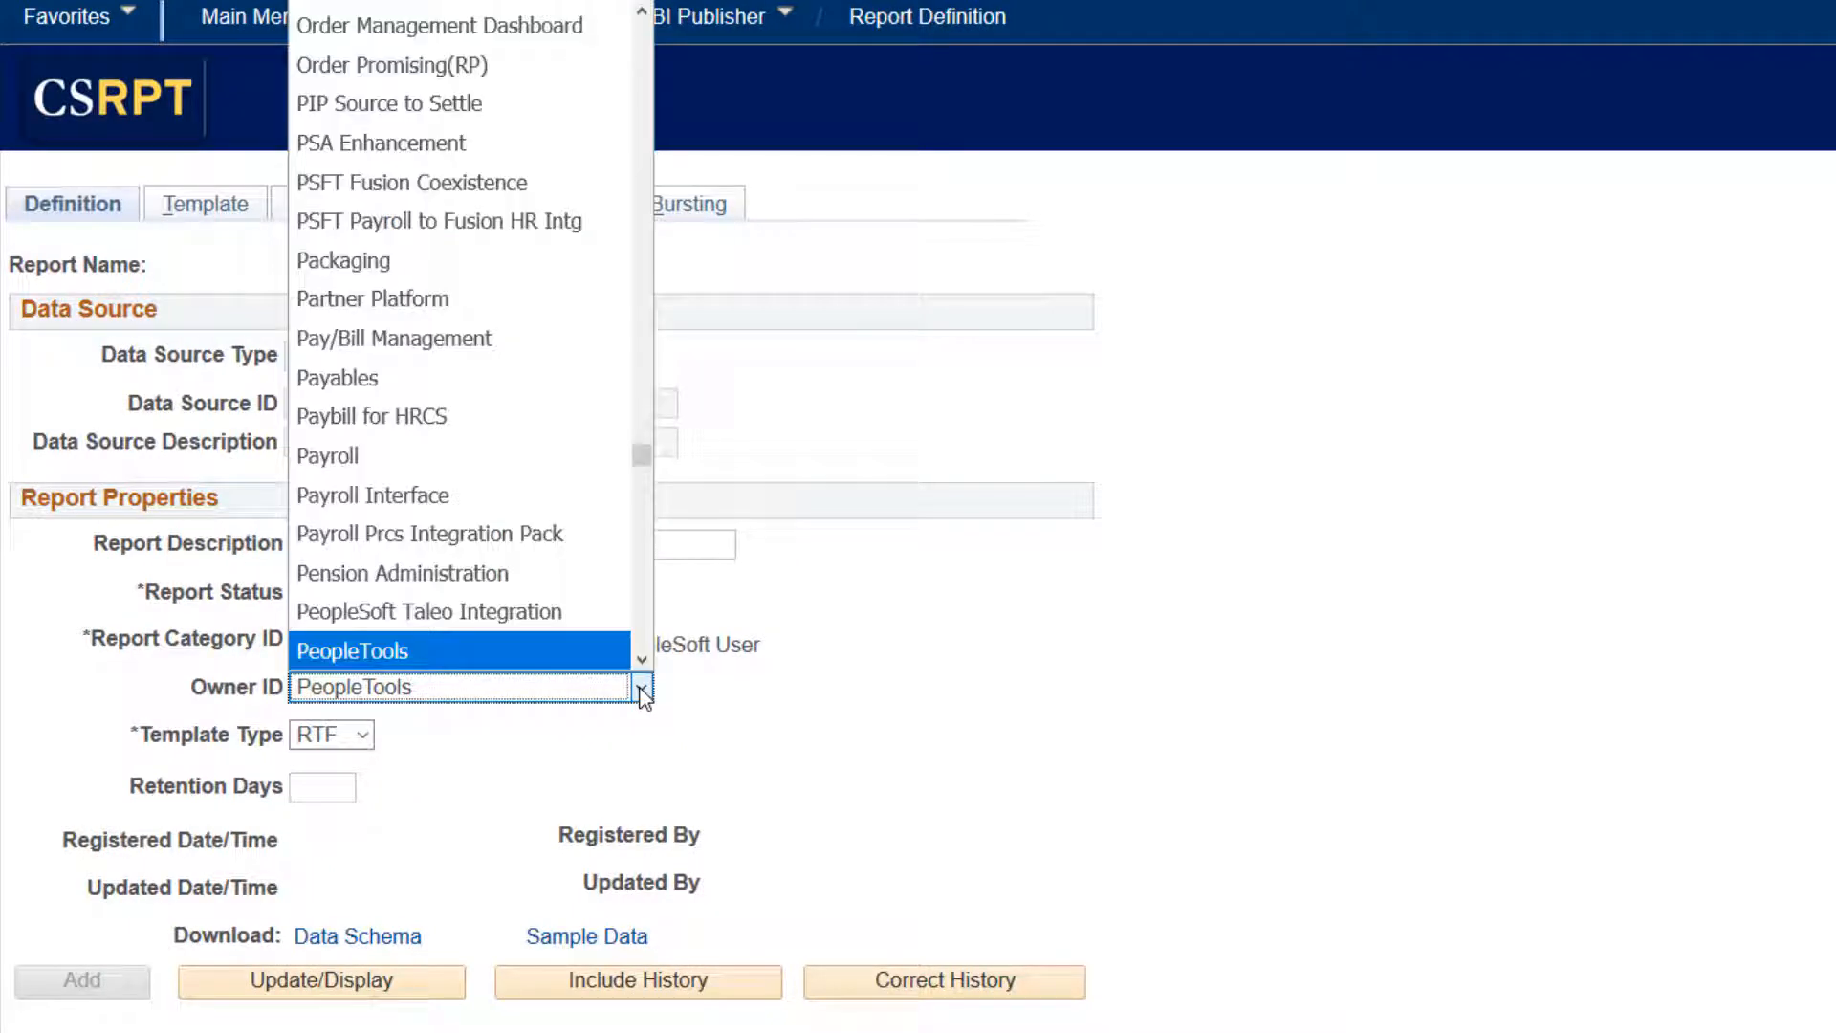
pyautogui.click(642, 689)
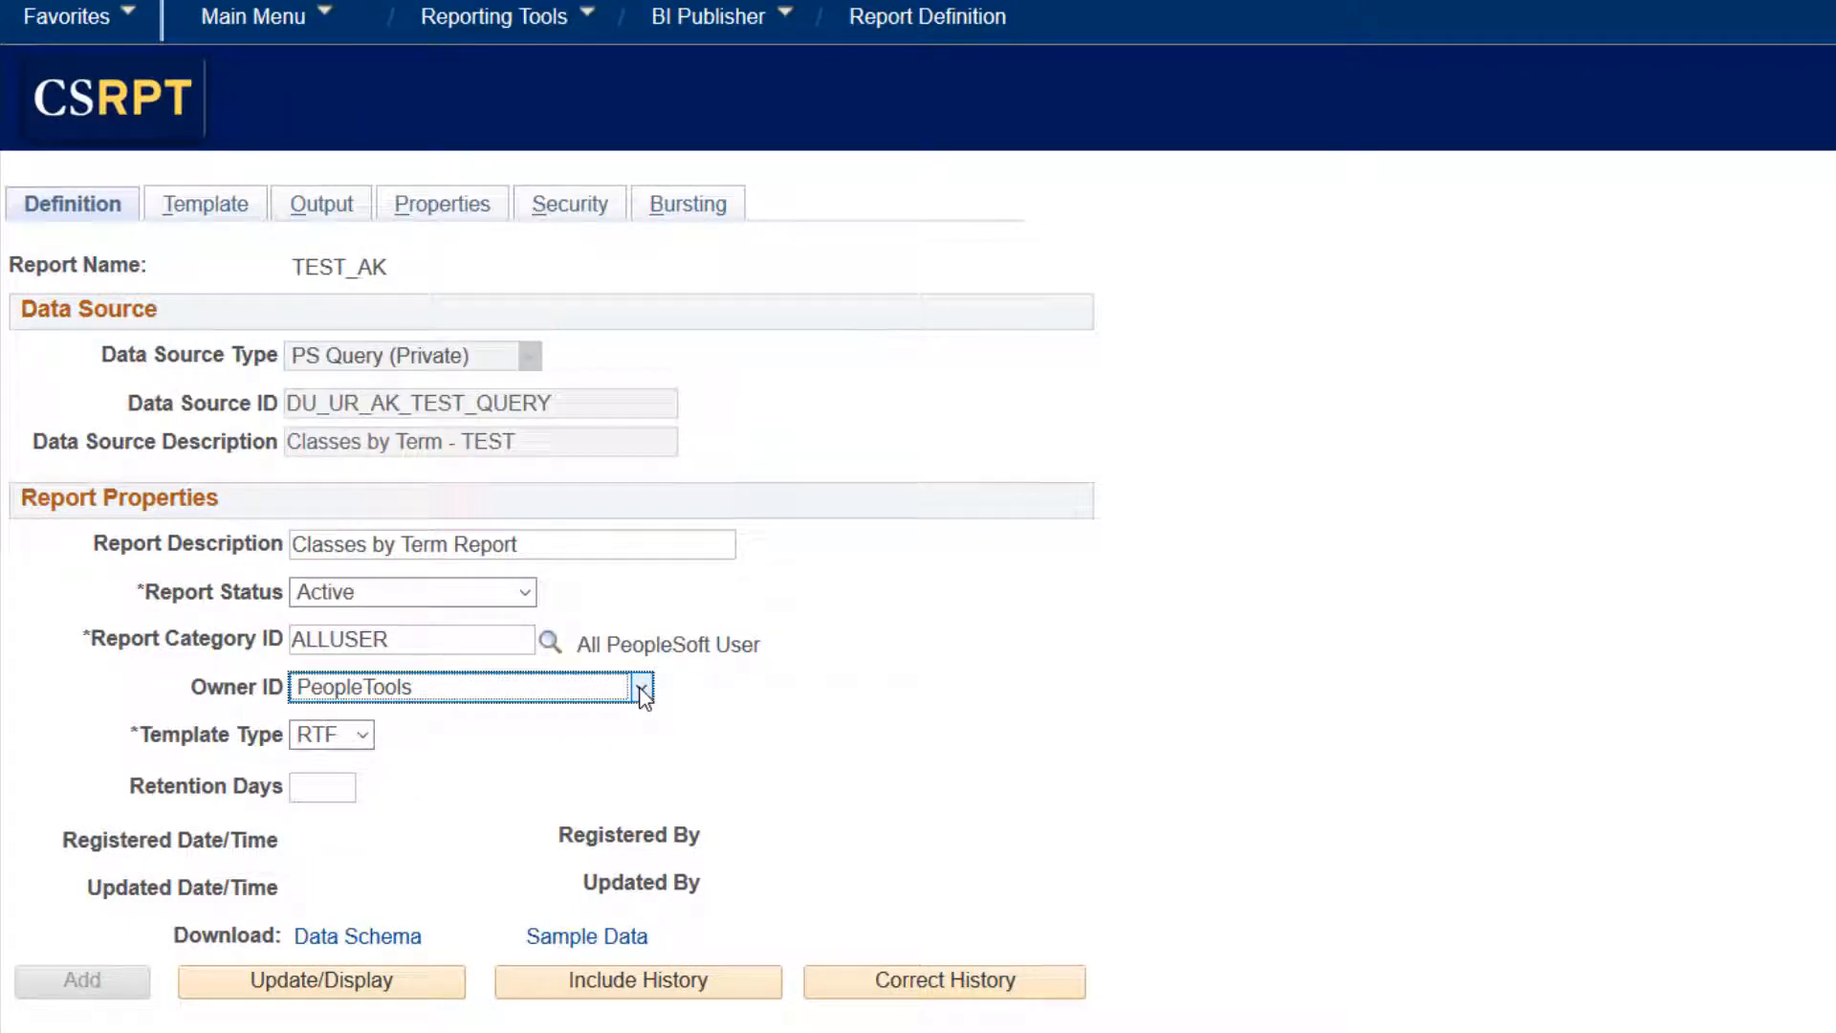
pyautogui.click(364, 735)
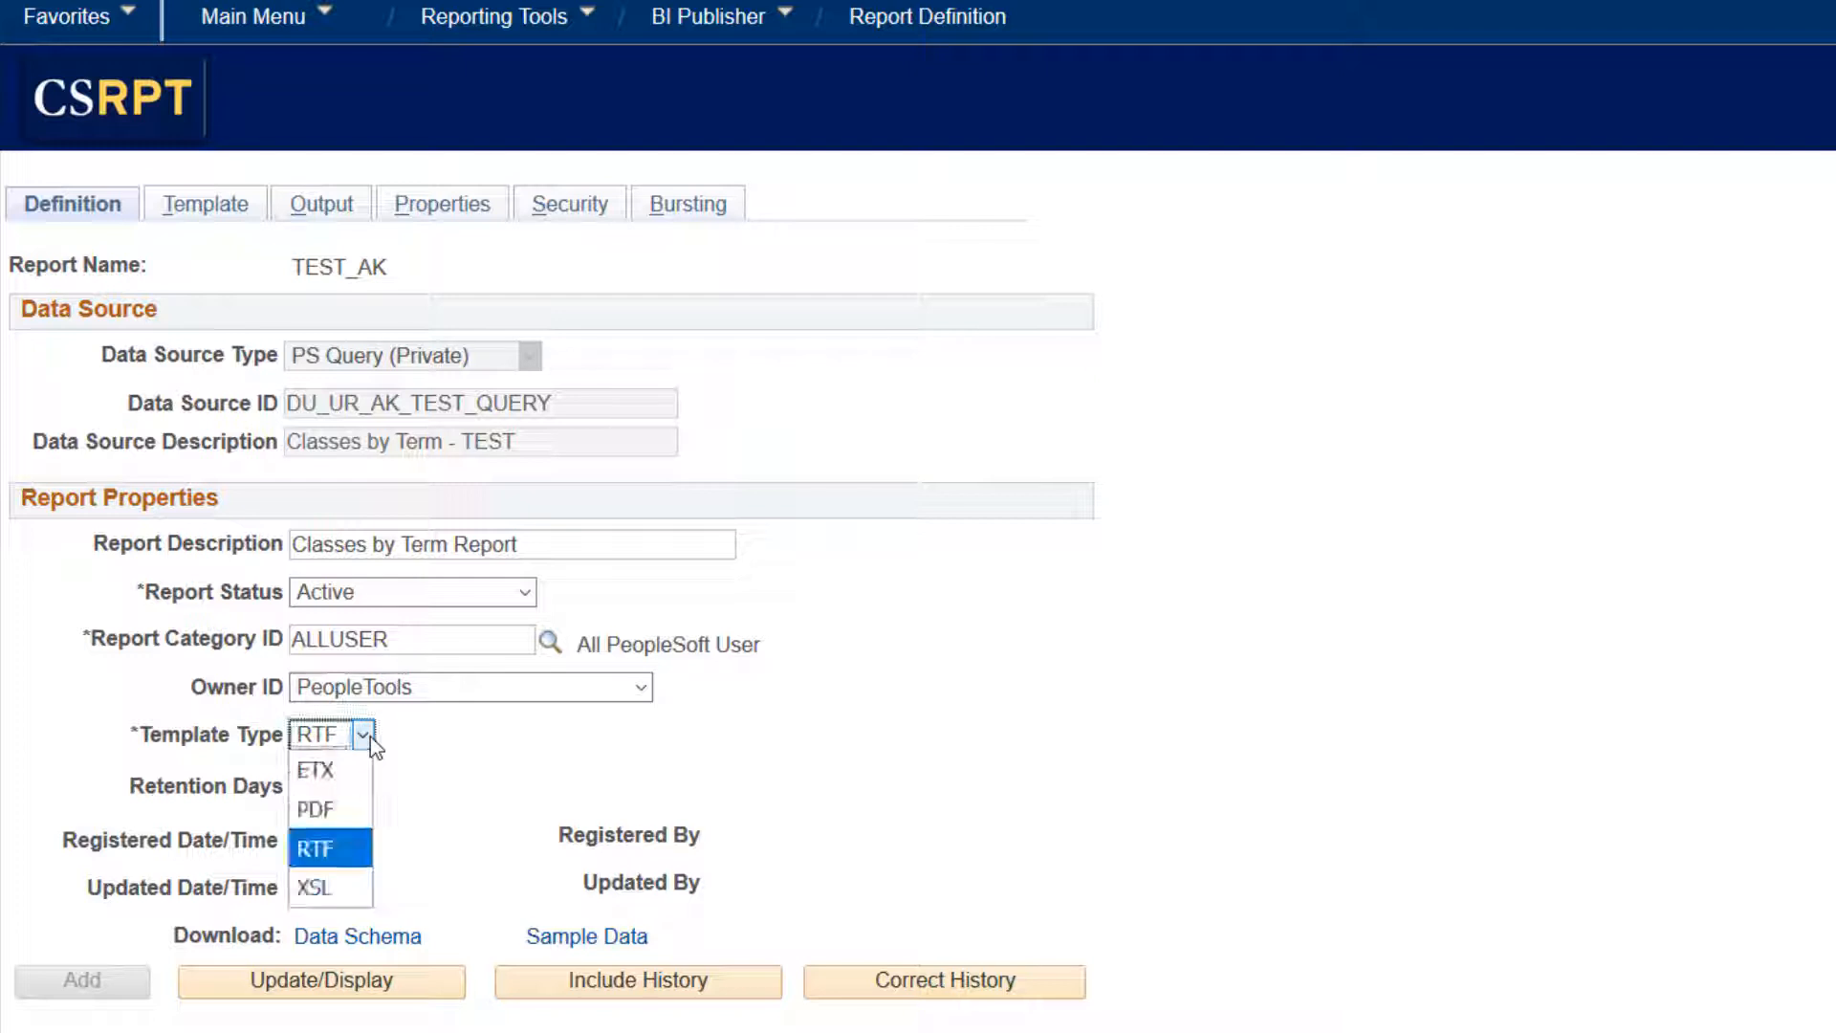
pyautogui.click(361, 849)
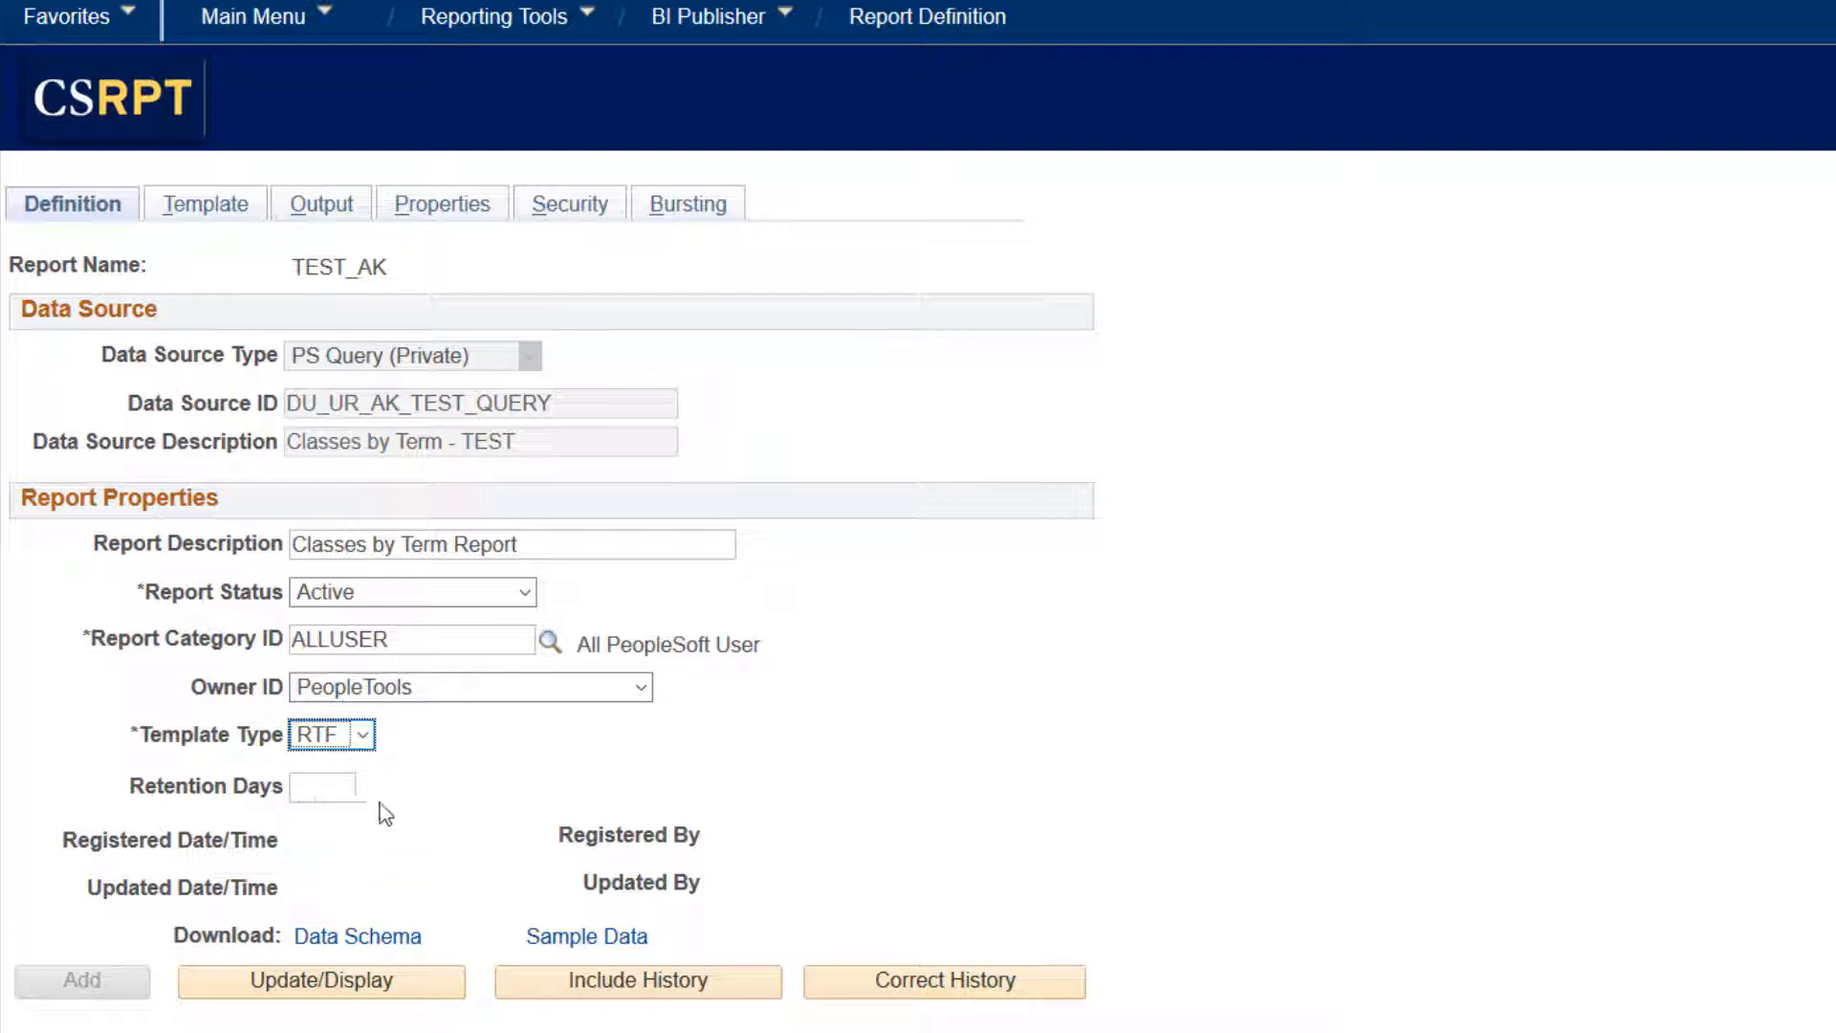
pyautogui.click(974, 674)
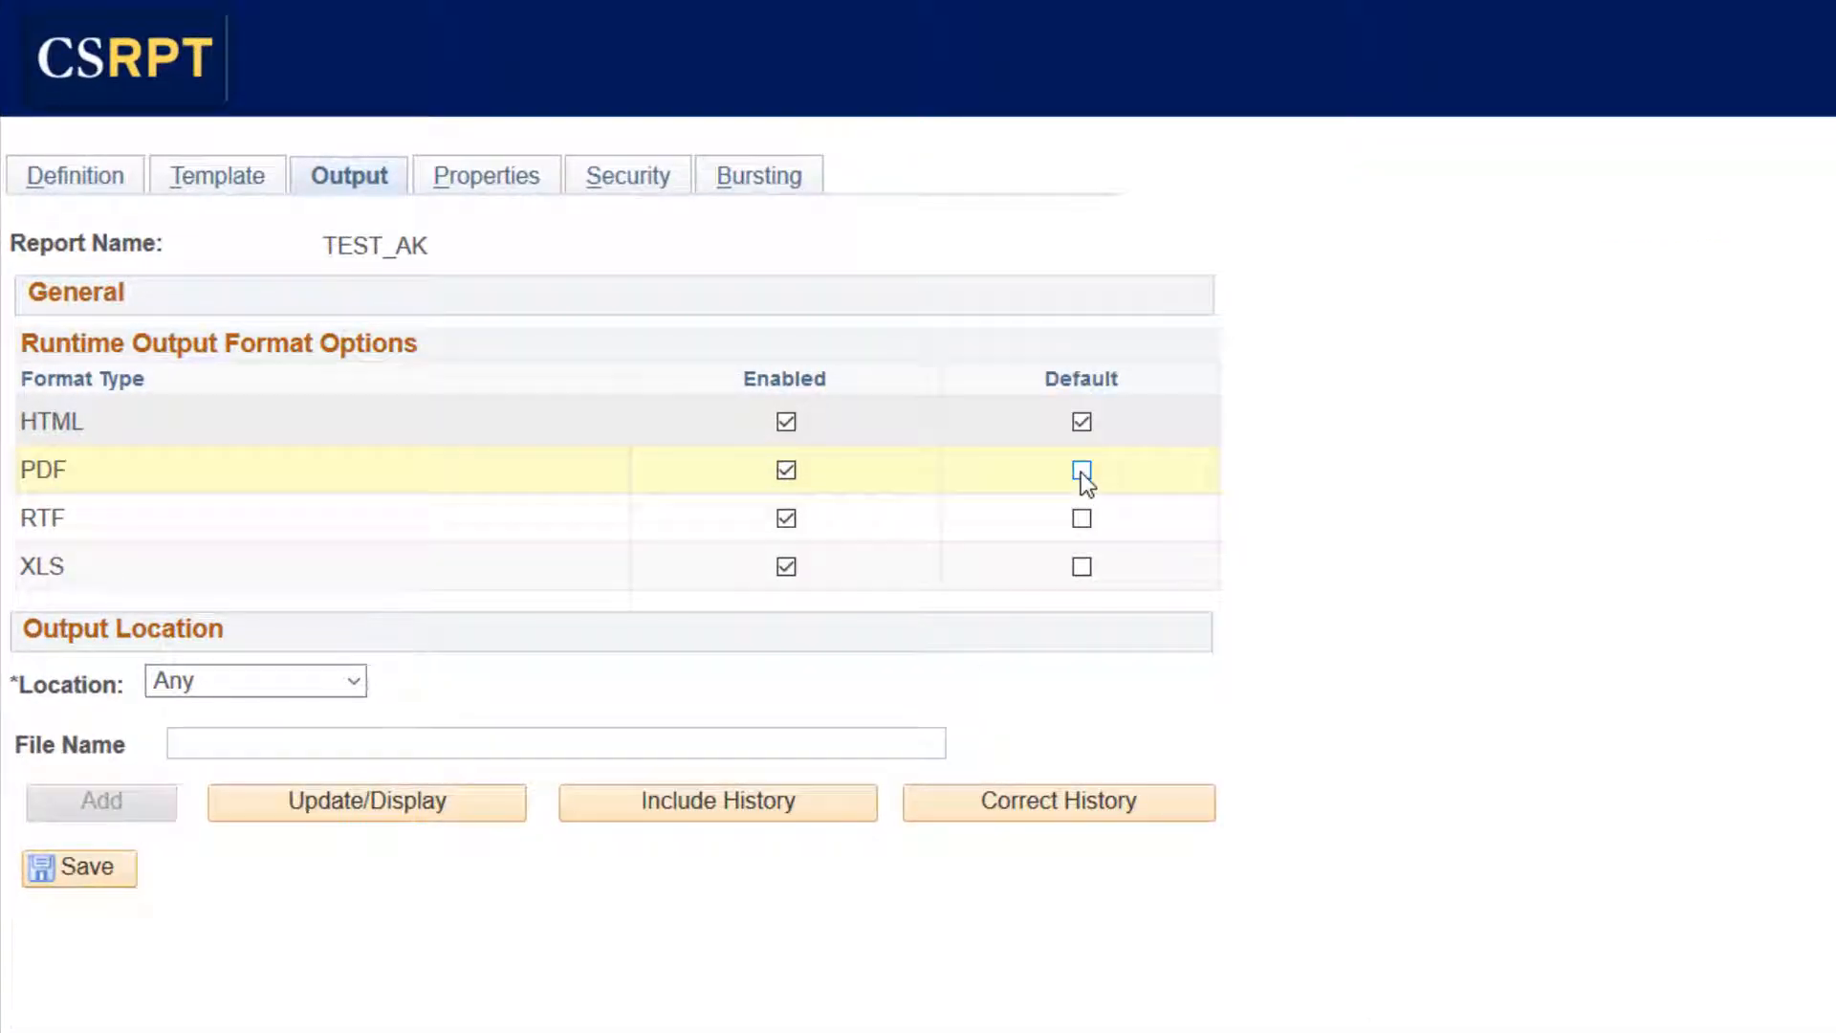
# - Make PDF the default runtime output format and disable the RTF and XLS formats
pyautogui.click(1081, 473)
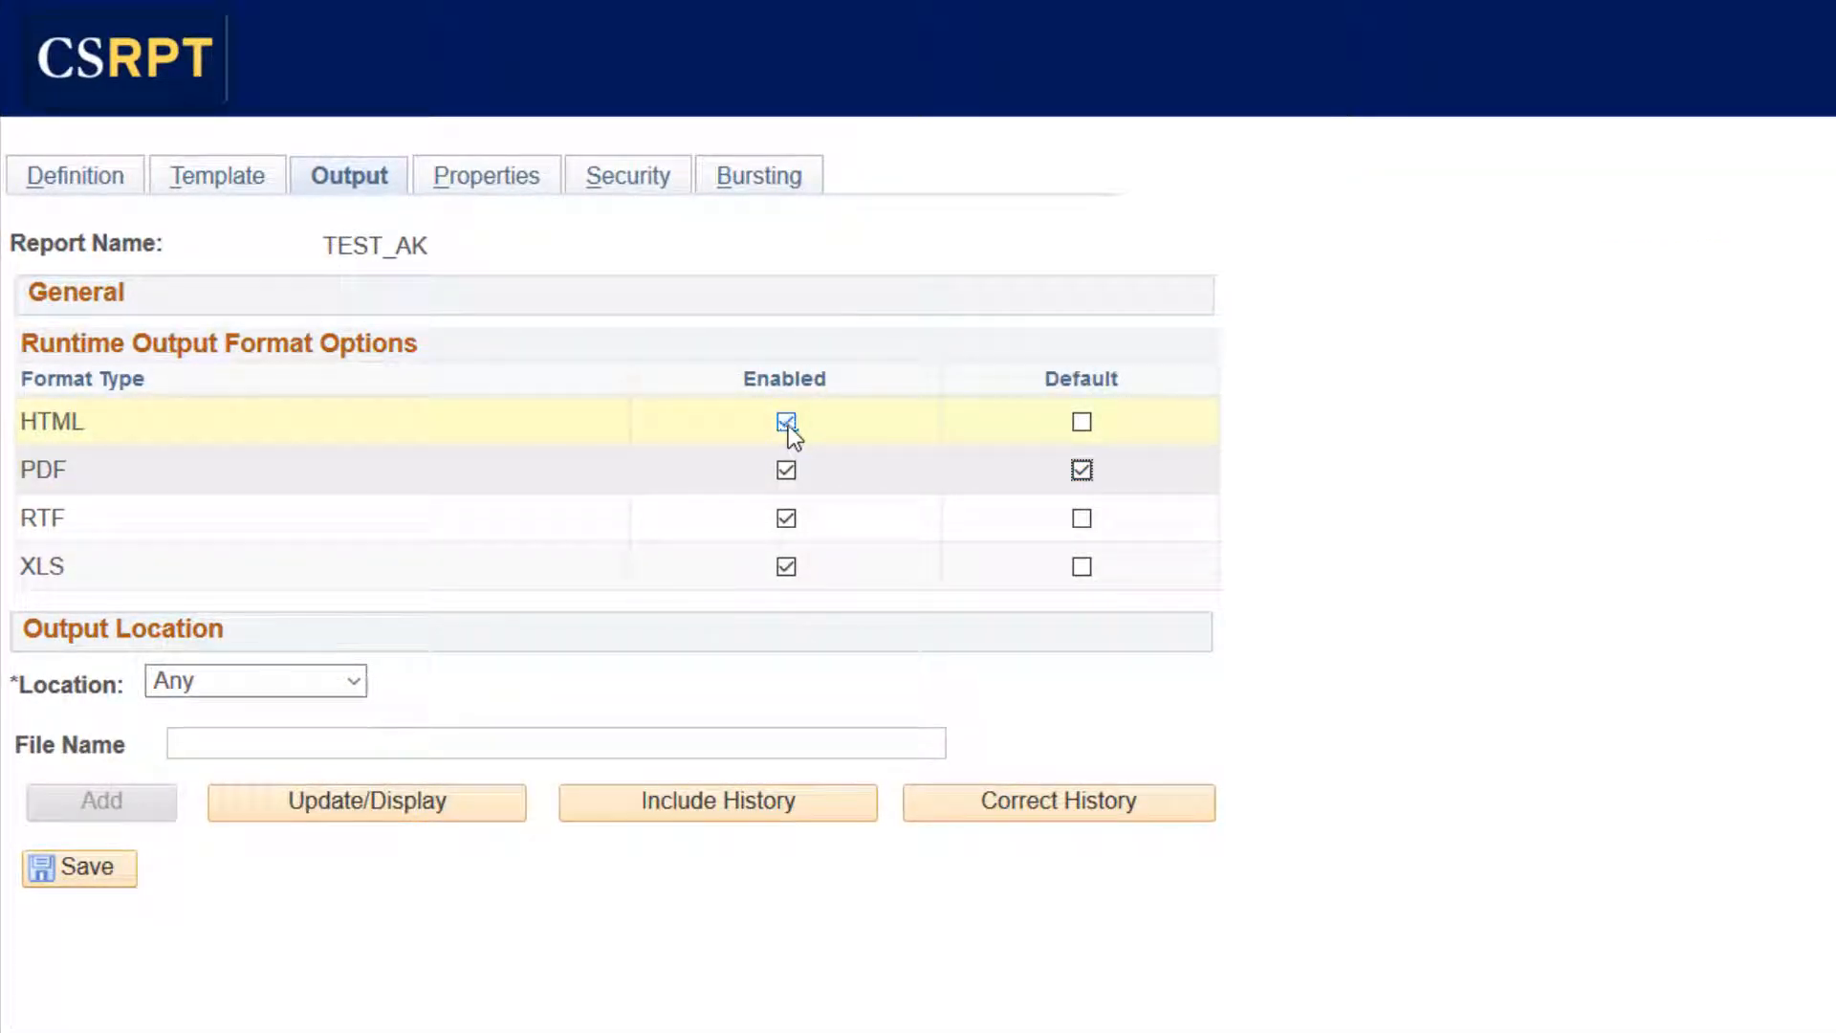
pyautogui.click(787, 517)
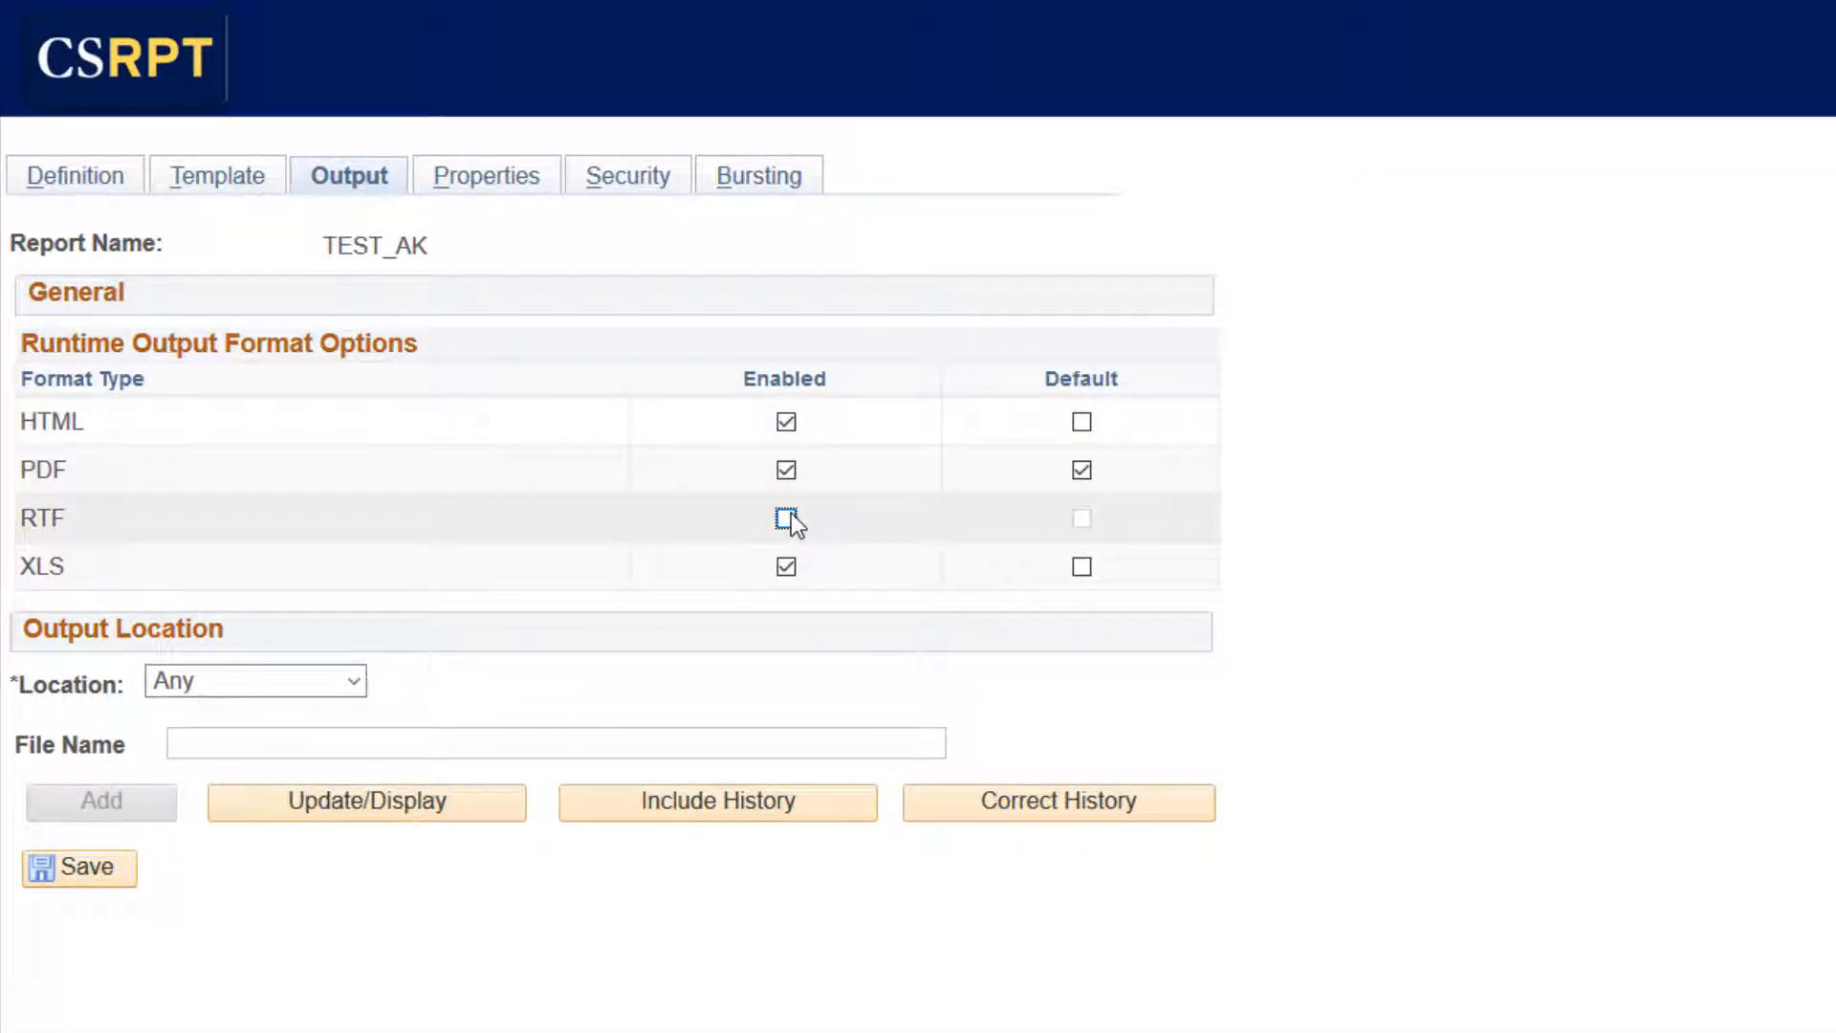
pyautogui.click(786, 566)
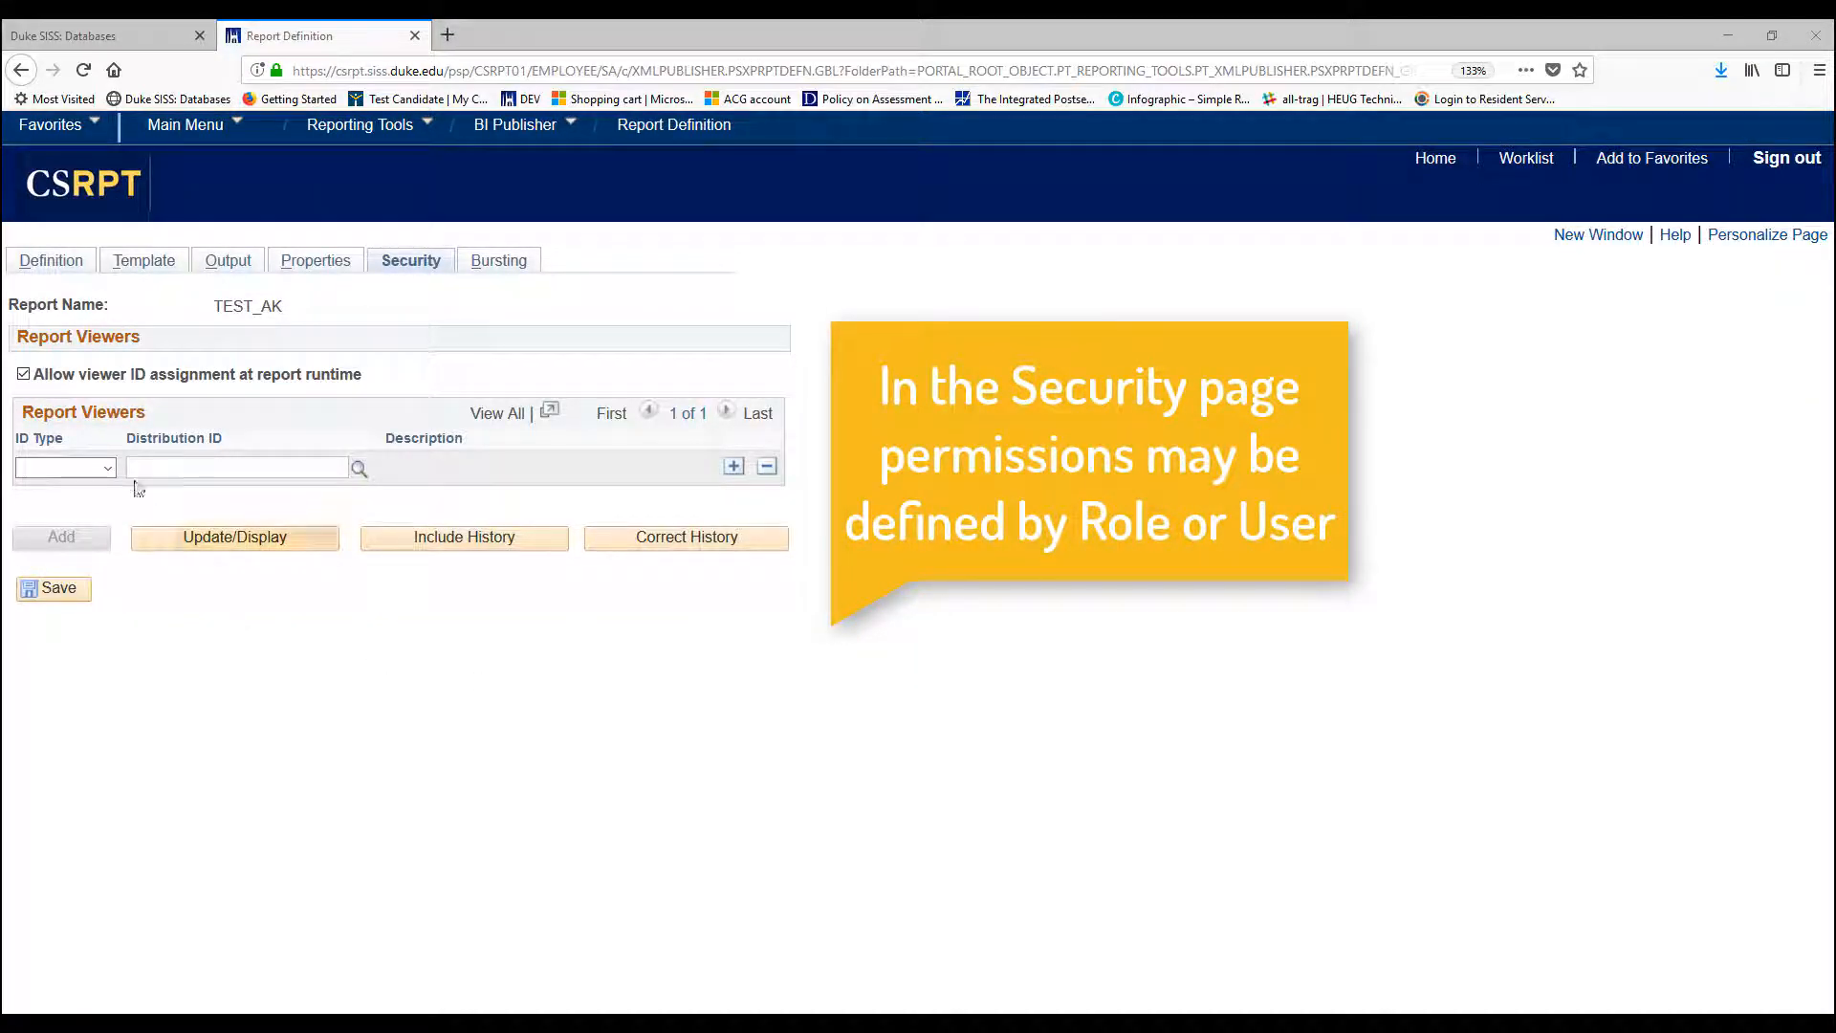
# - Add a report viewer with ID type Role and look up PeopleSoft User as its distribution ID
pyautogui.click(107, 468)
pyautogui.click(88, 521)
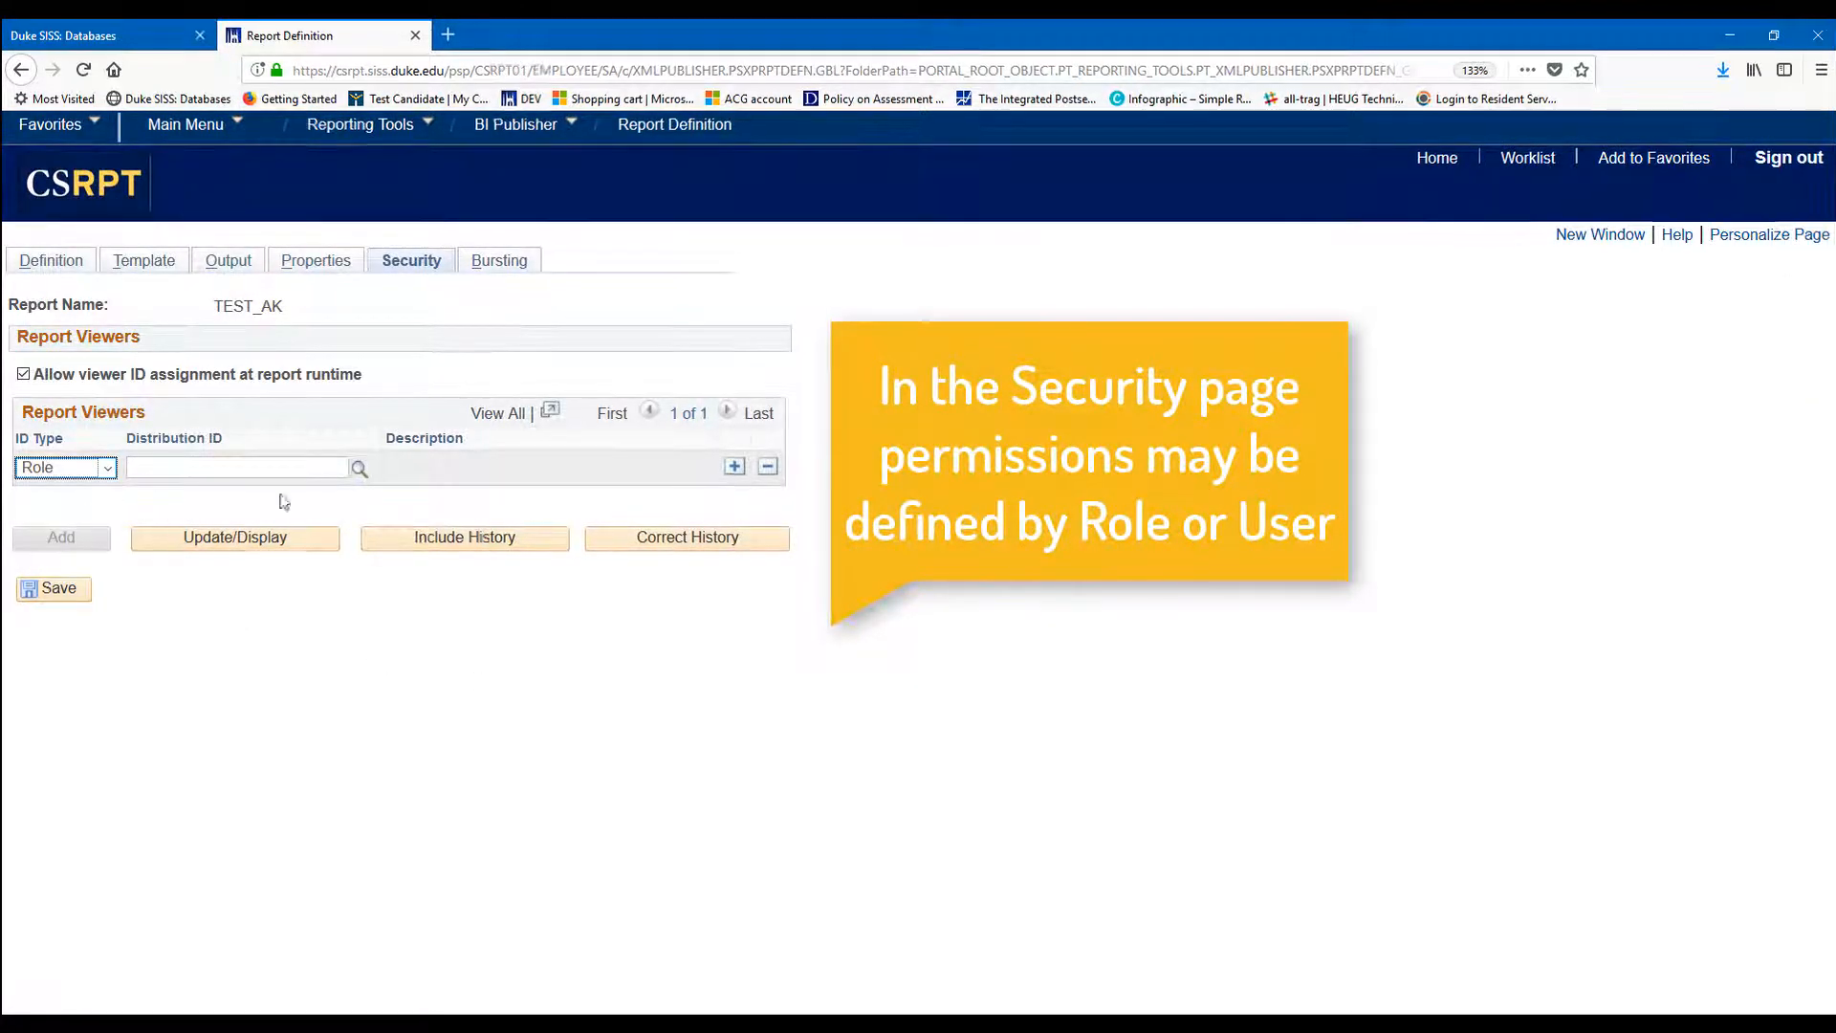
pyautogui.click(359, 469)
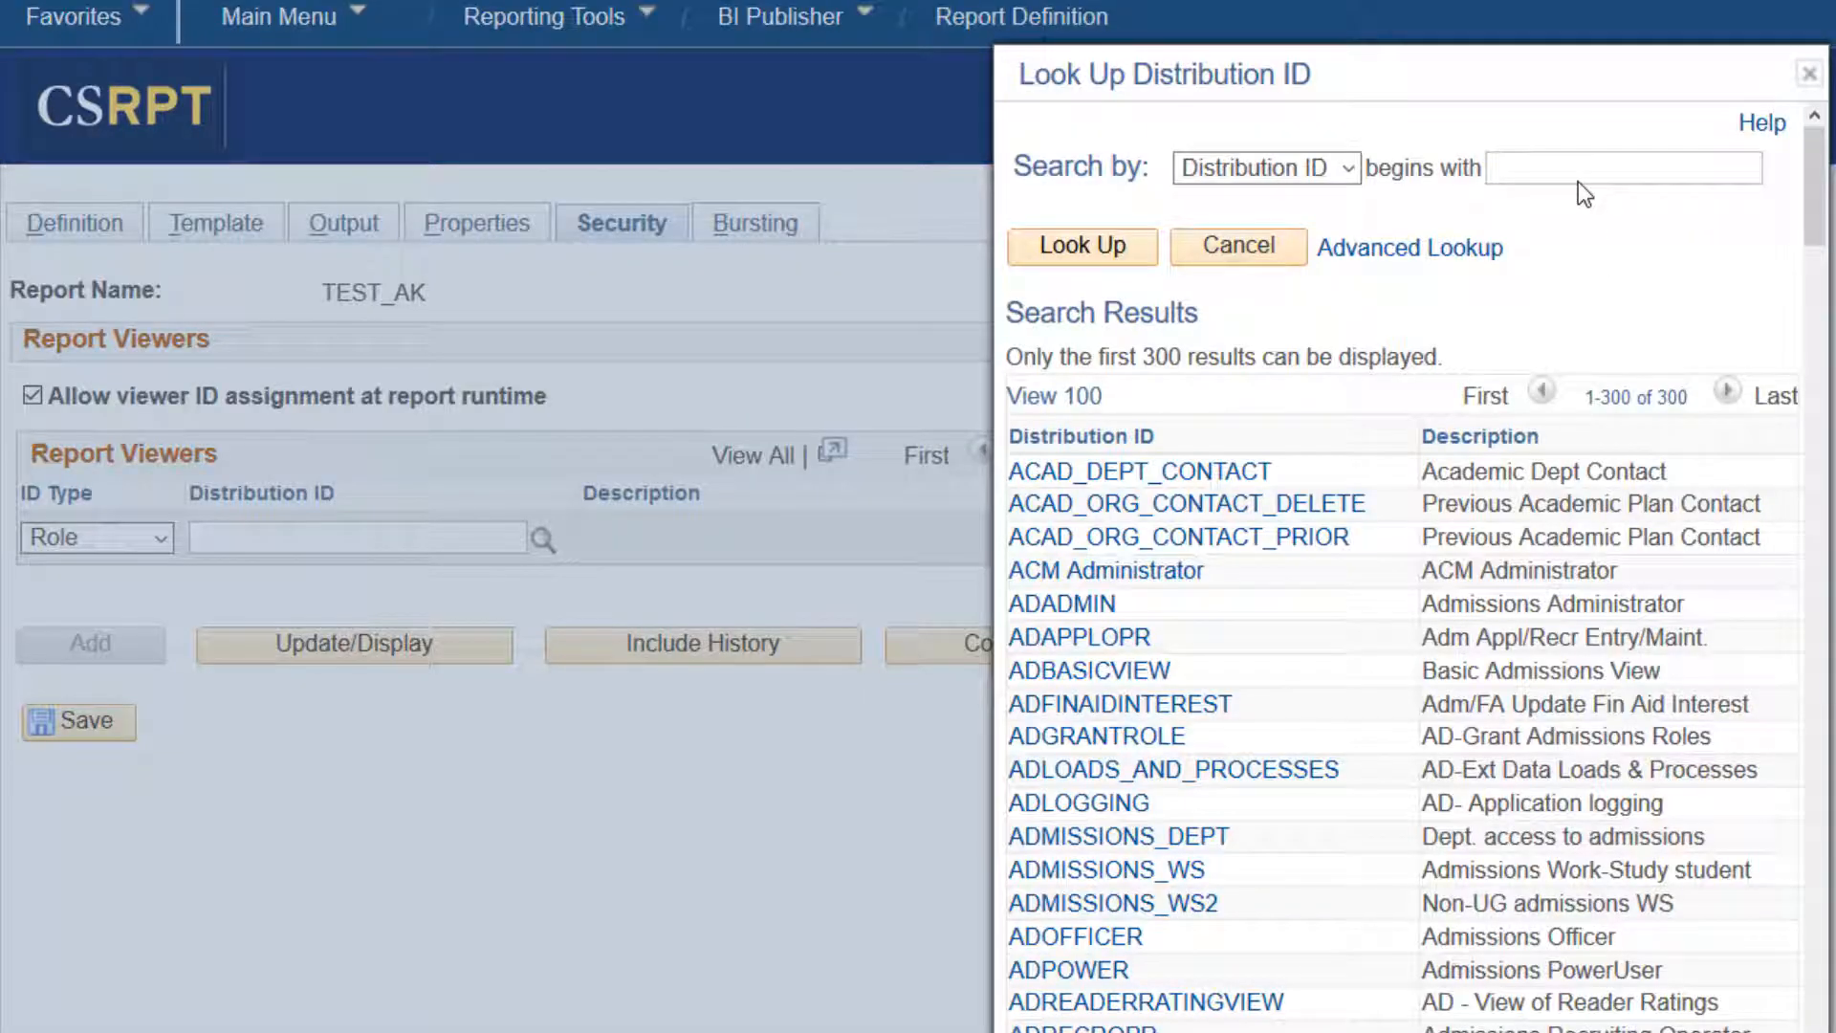
pyautogui.write('People')
pyautogui.press('Return')
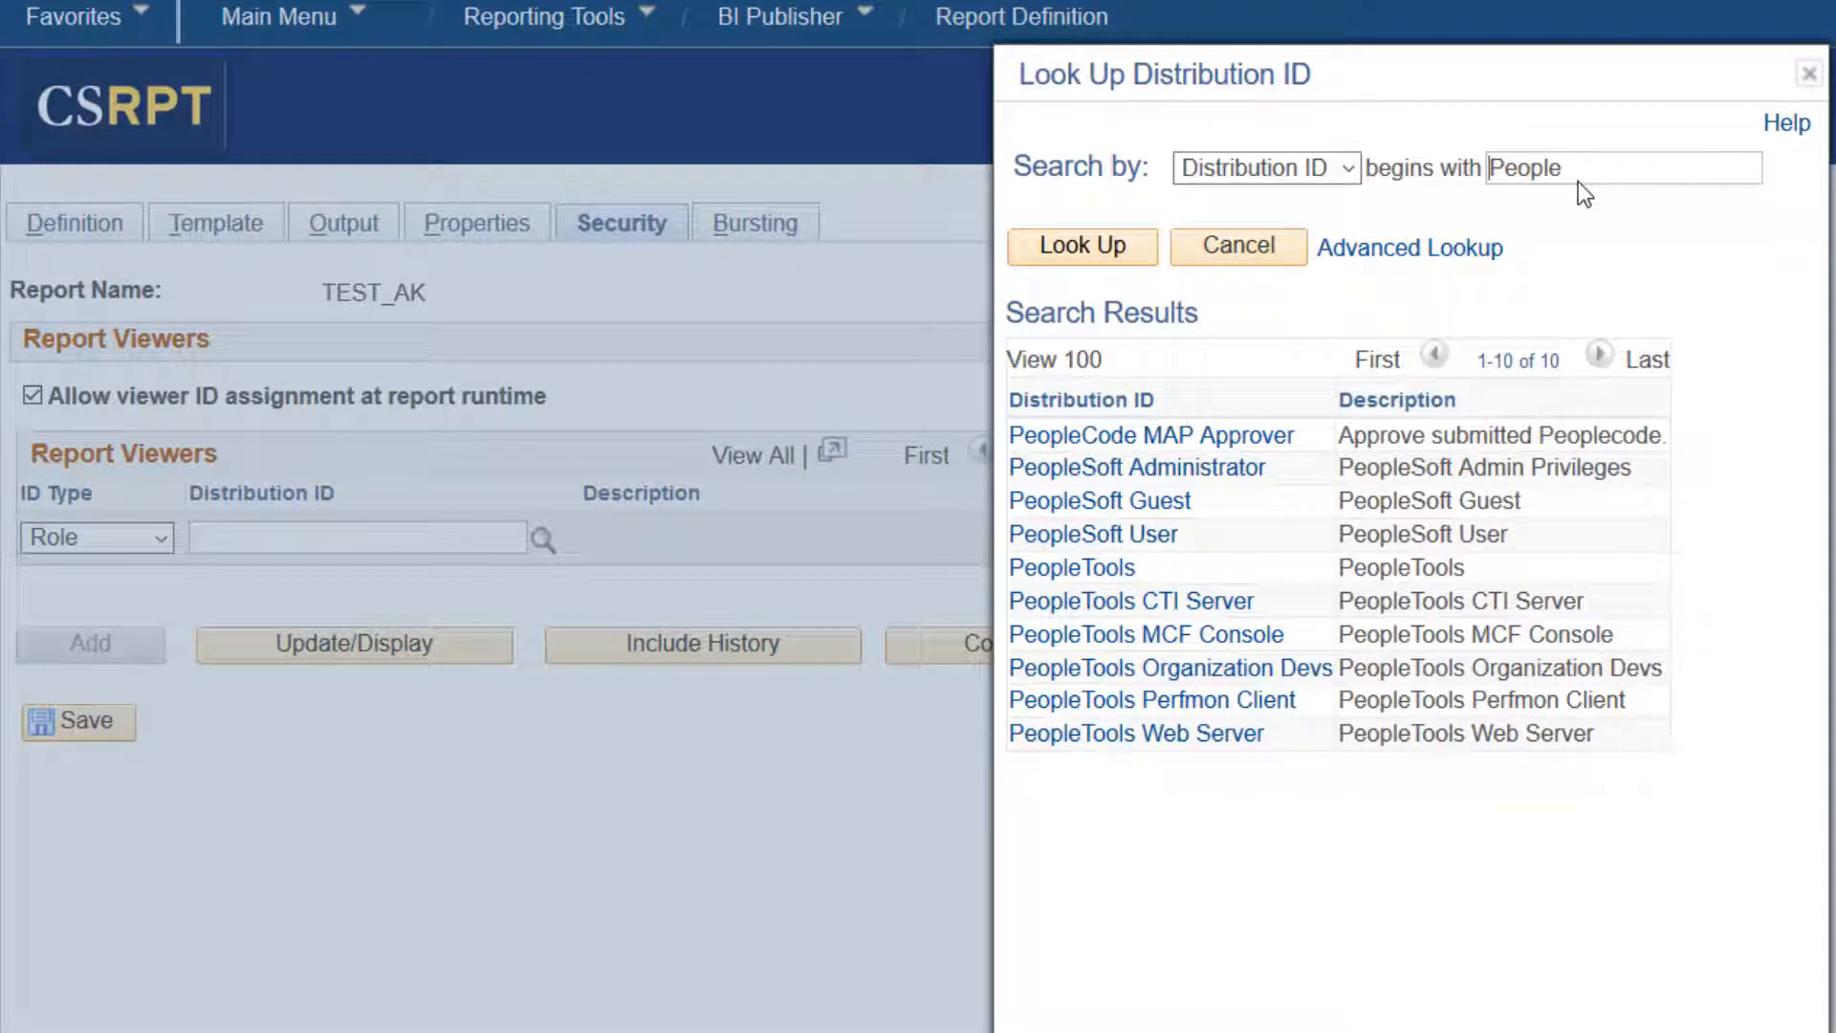
pyautogui.click(1141, 532)
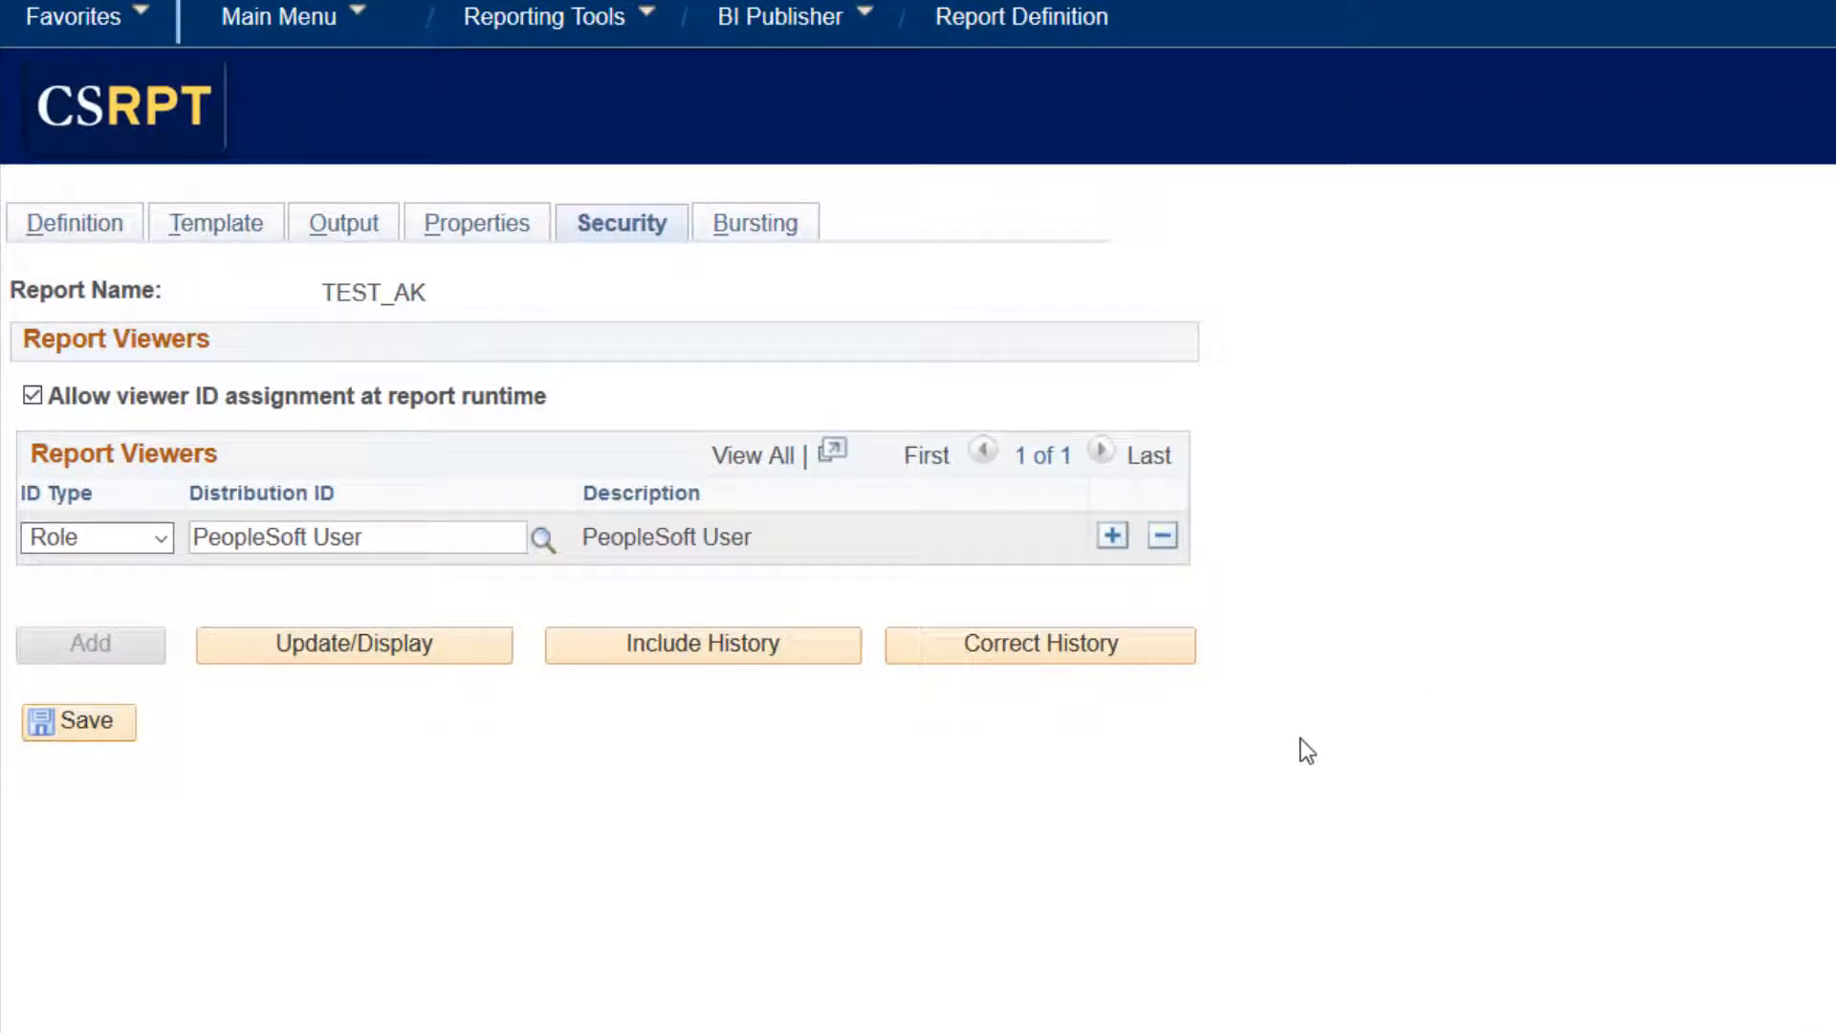
# - Delete the PeopleSoft User role row and add a viewer with ID type User and the user's own distribution ID
pyautogui.click(1163, 536)
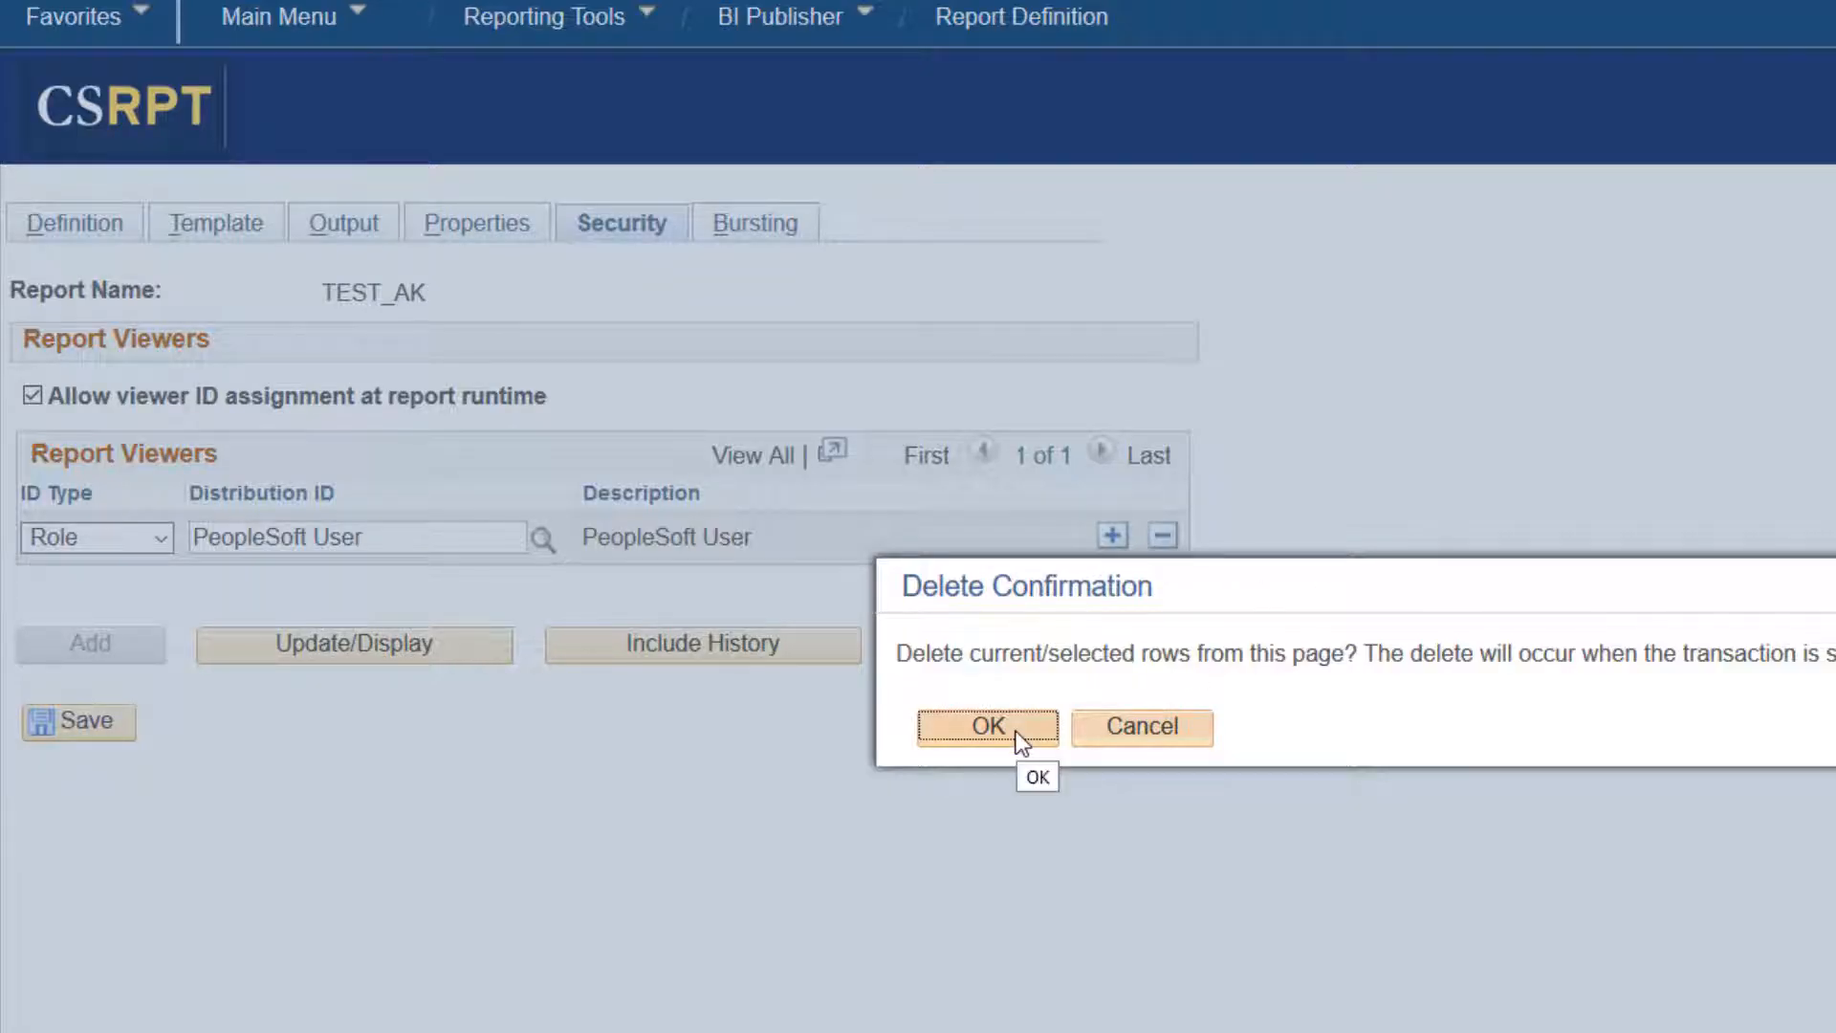
pyautogui.click(989, 727)
pyautogui.click(160, 539)
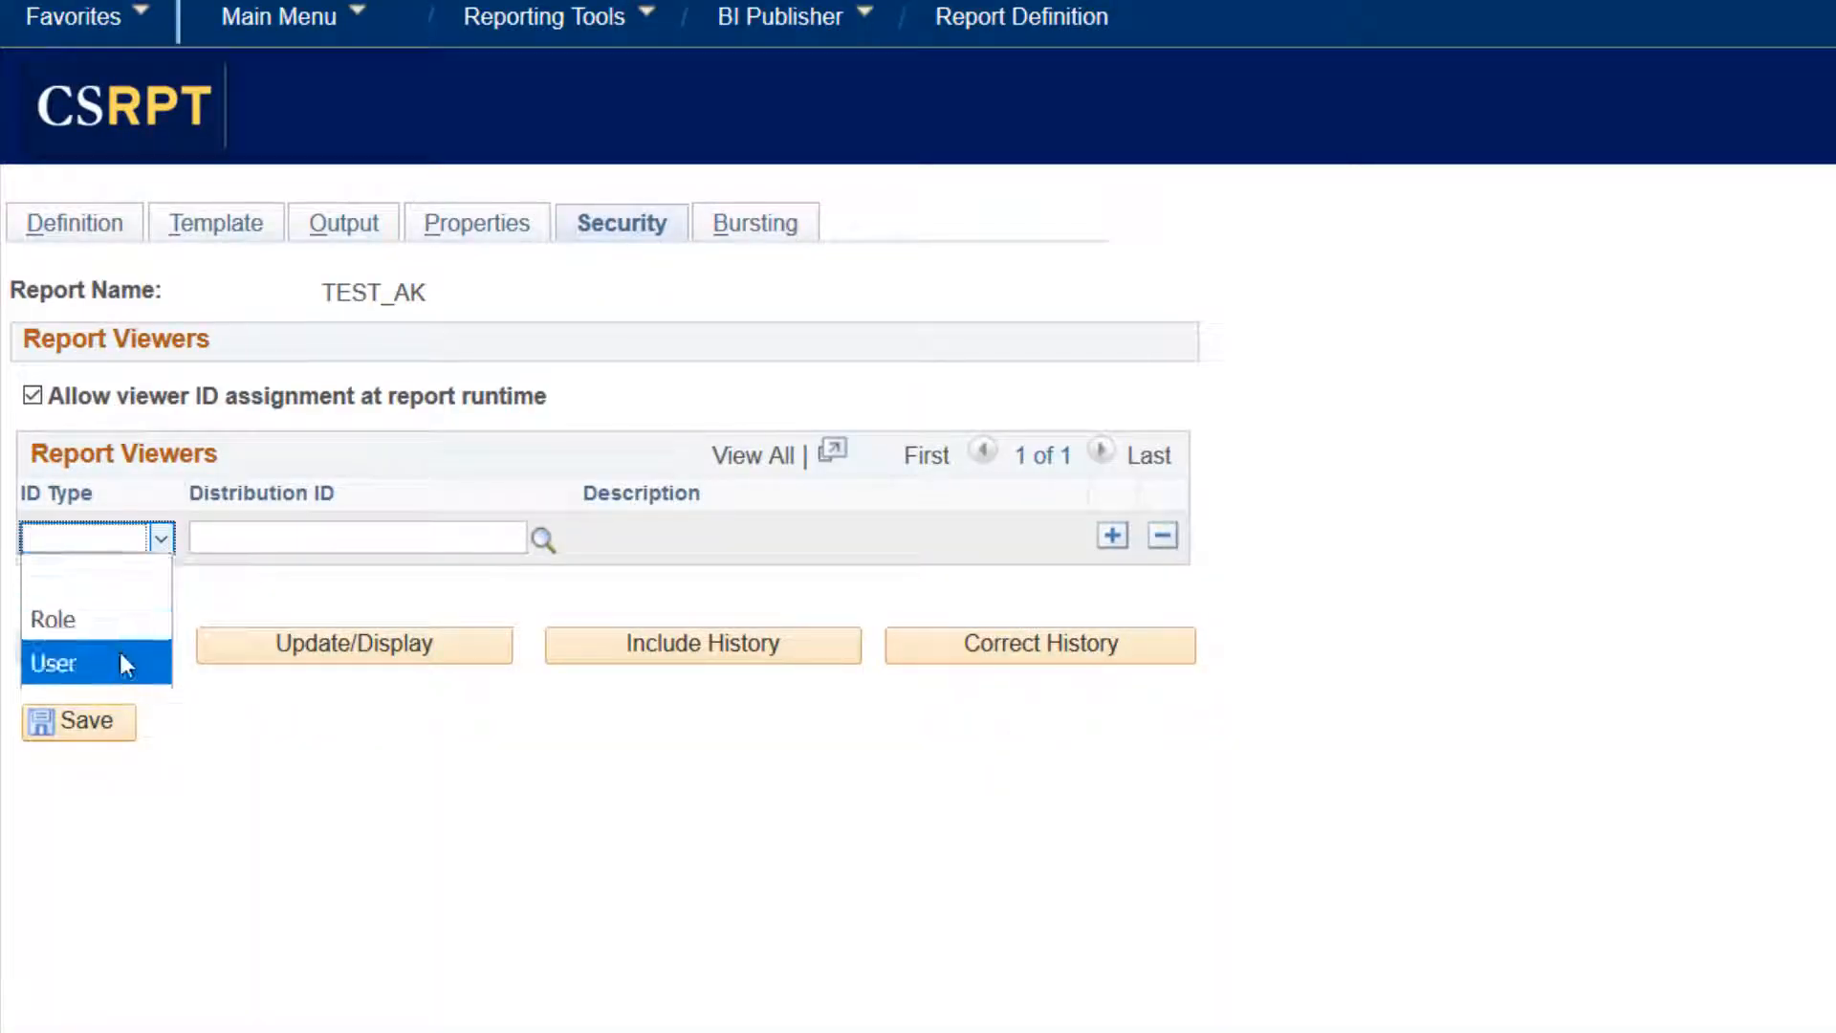
pyautogui.click(118, 663)
pyautogui.click(274, 540)
pyautogui.write('AK388')
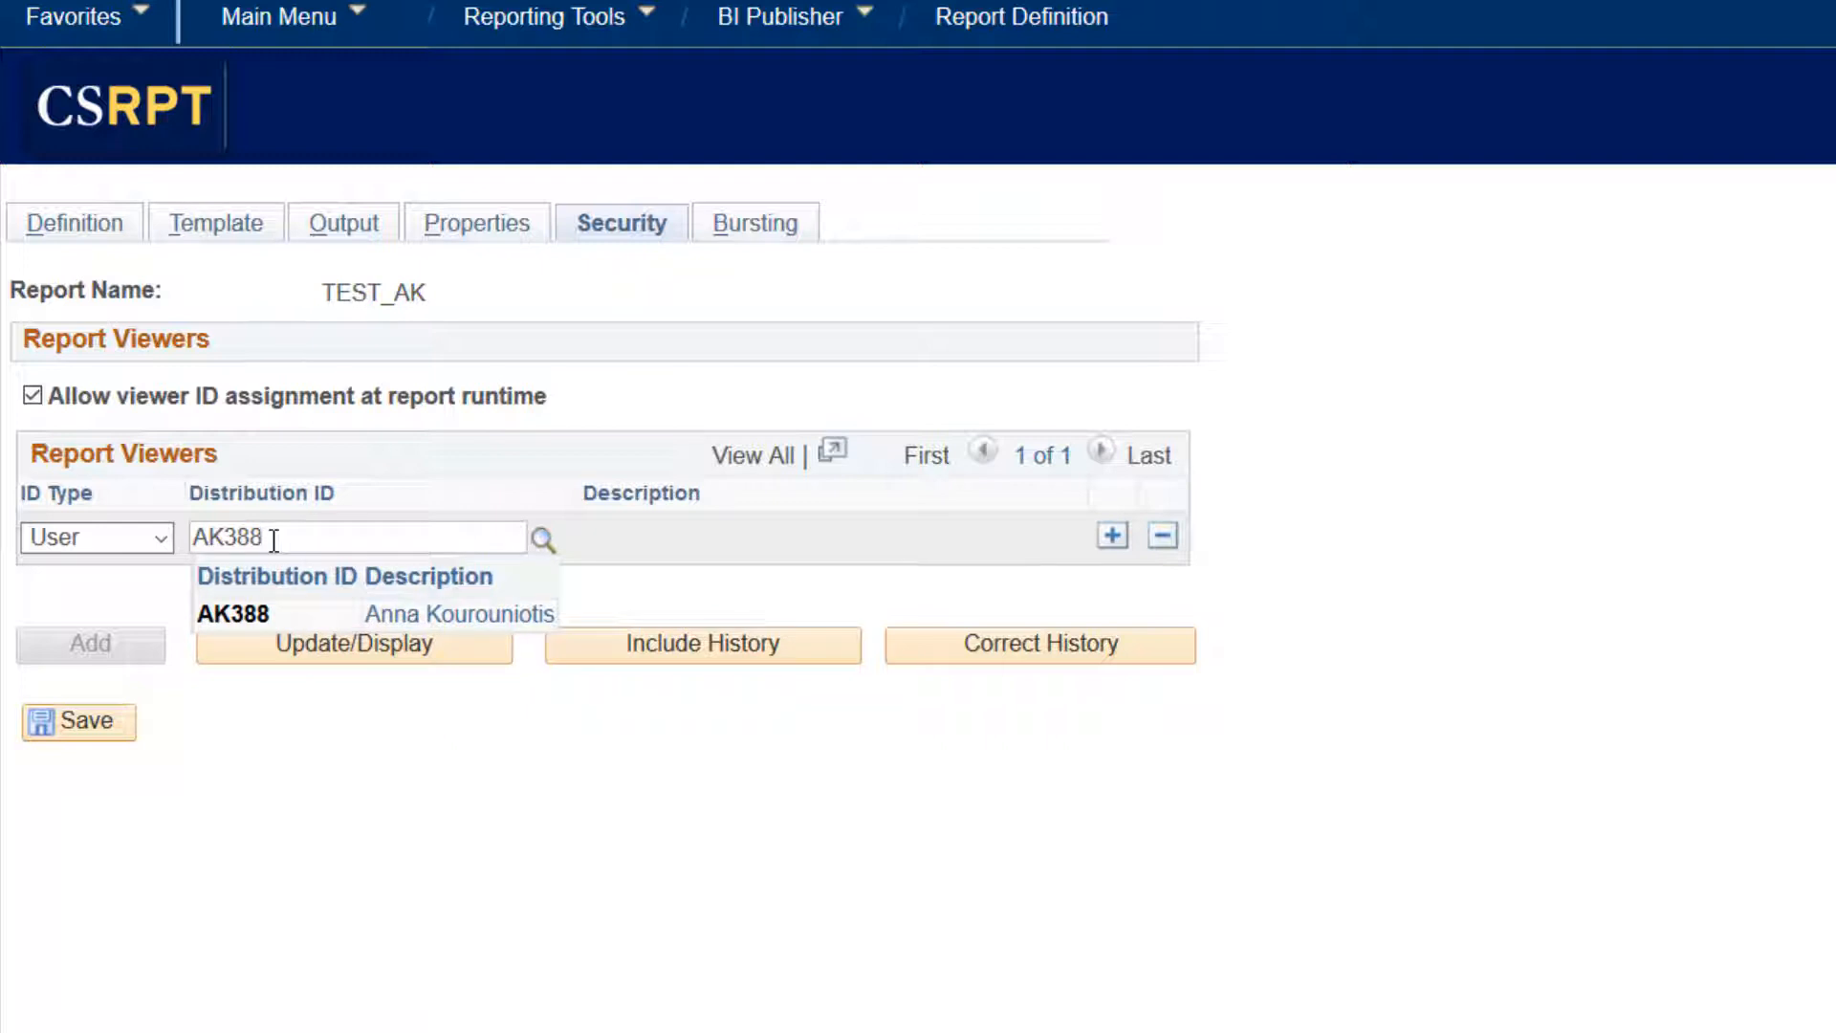
pyautogui.click(415, 624)
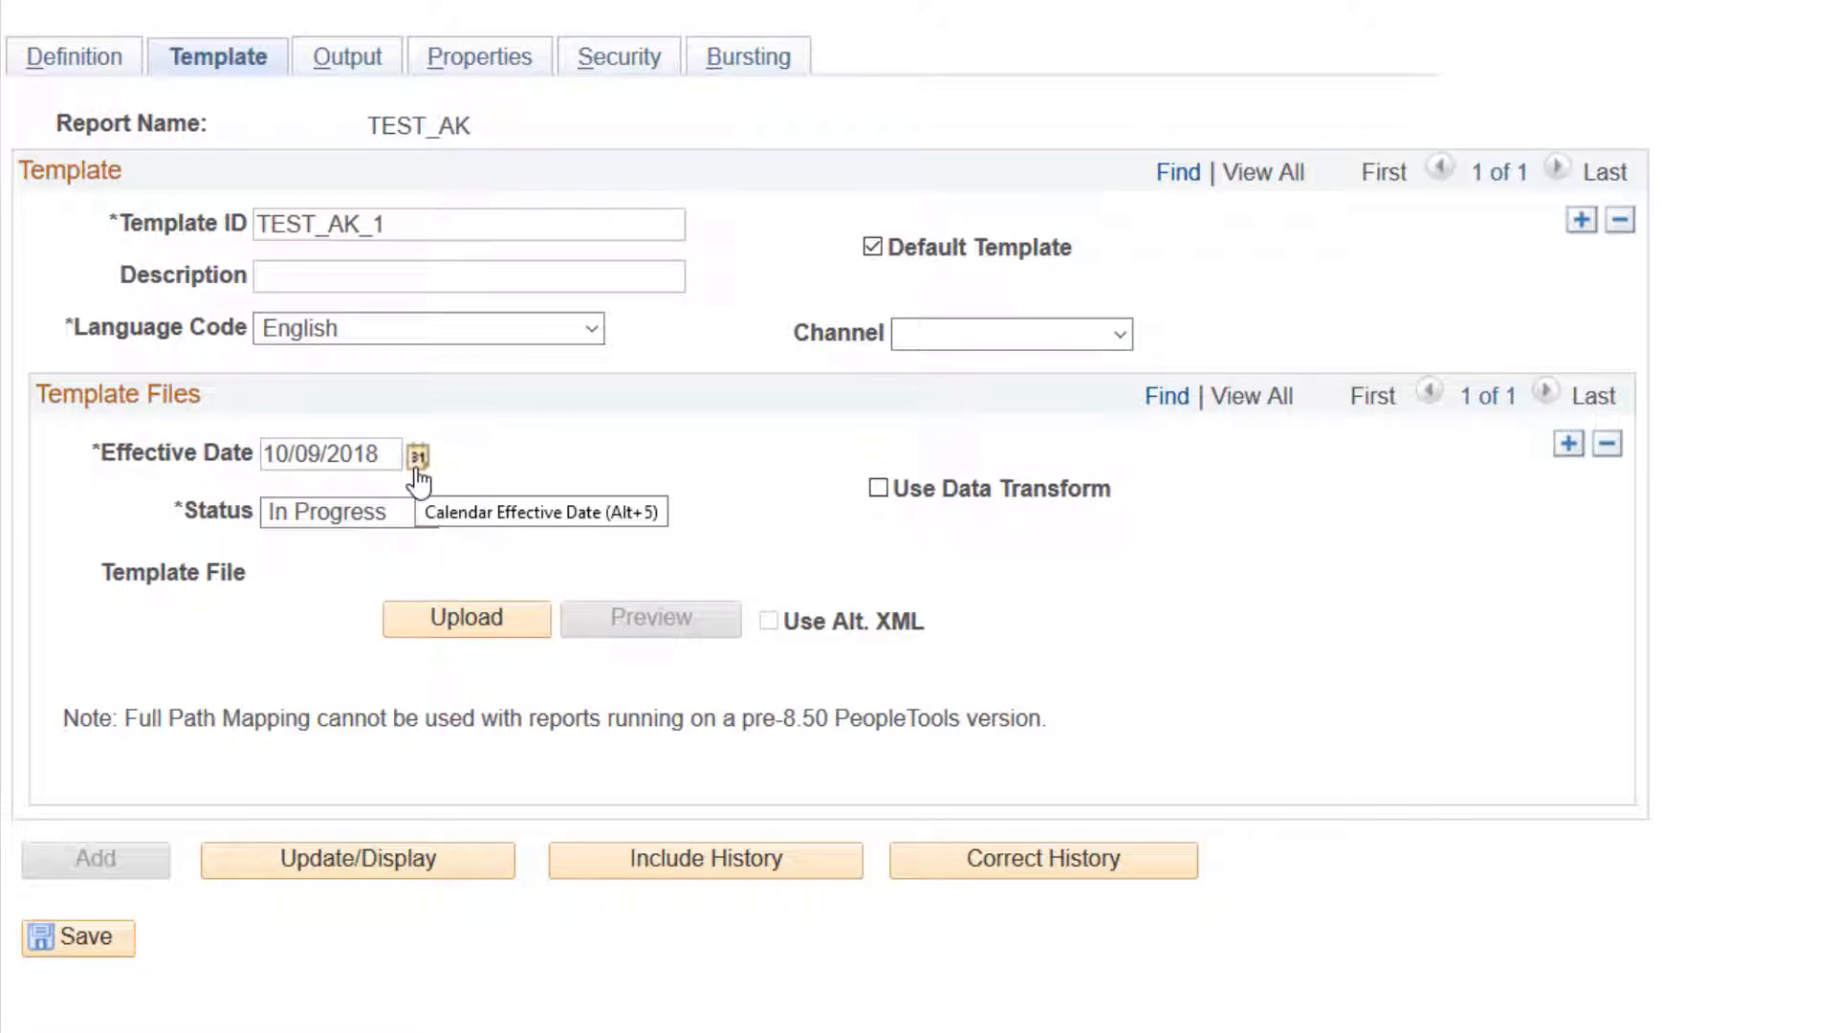
# - Upload TEST_RTF_CLASSES.rtf from the Desktop as the template file for TEST_AK_1
pyautogui.click(510, 612)
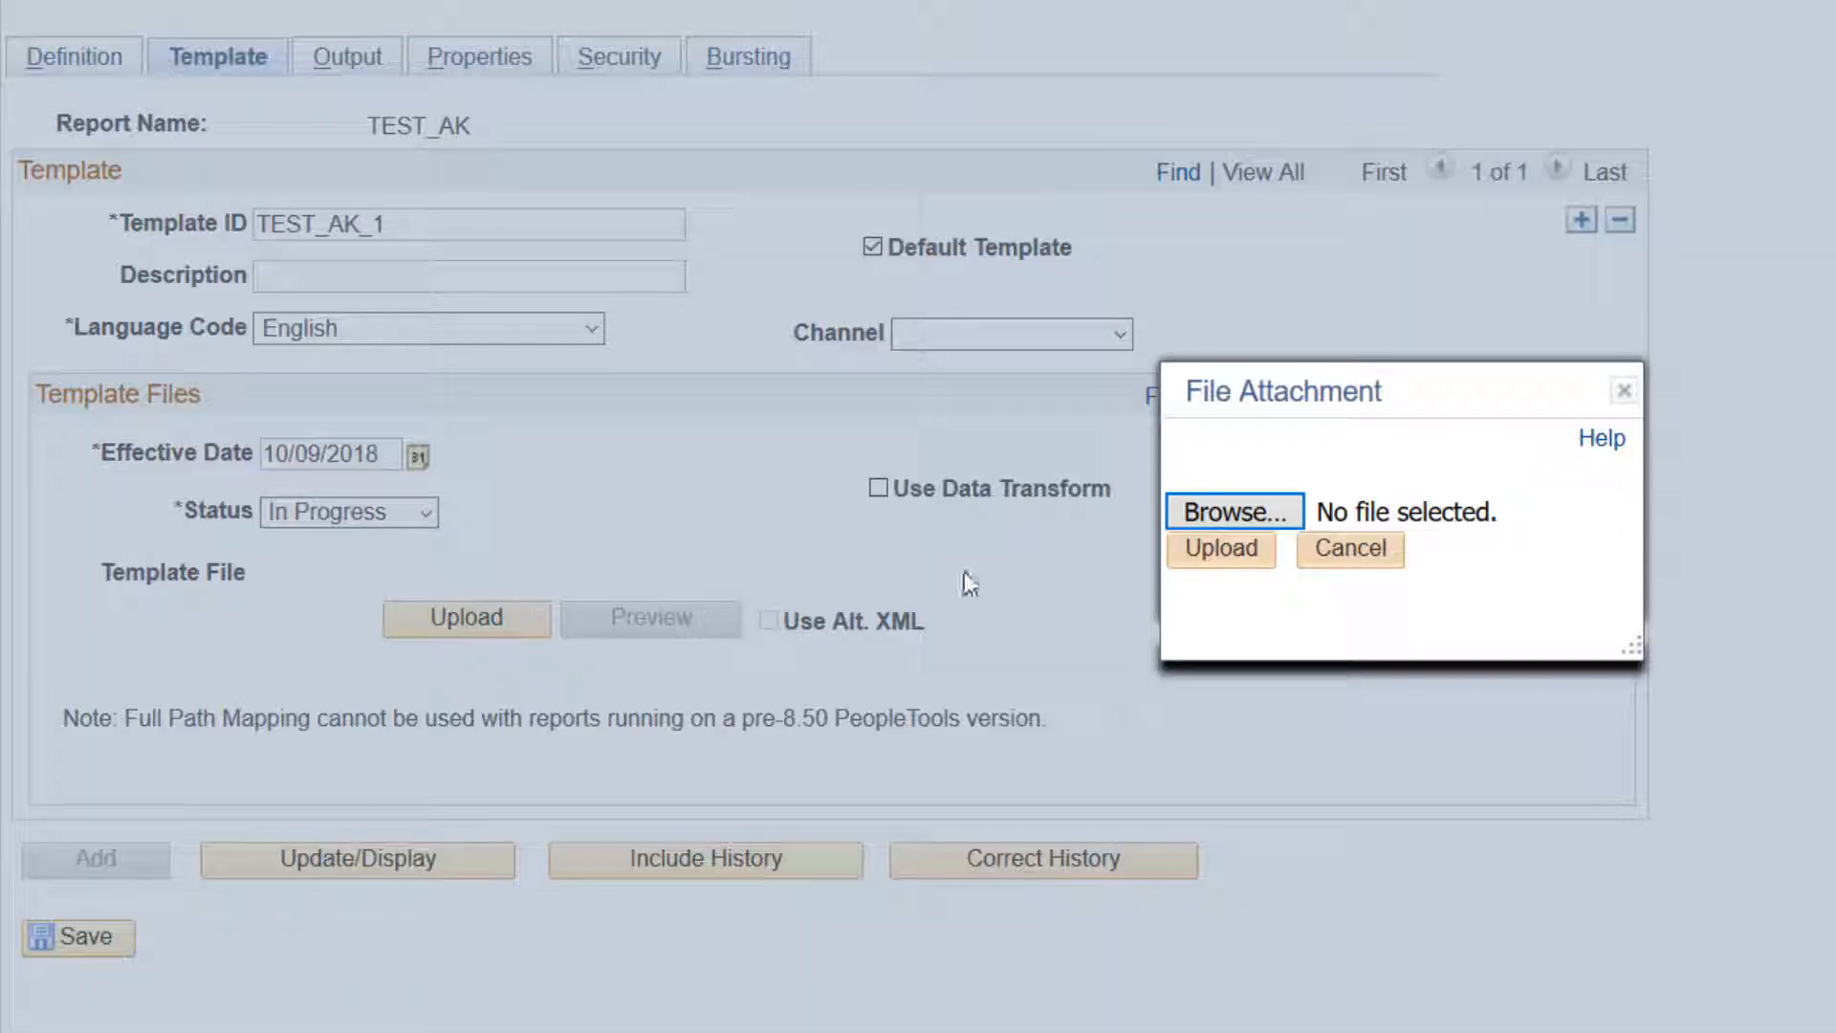
pyautogui.click(1244, 514)
pyautogui.click(134, 36)
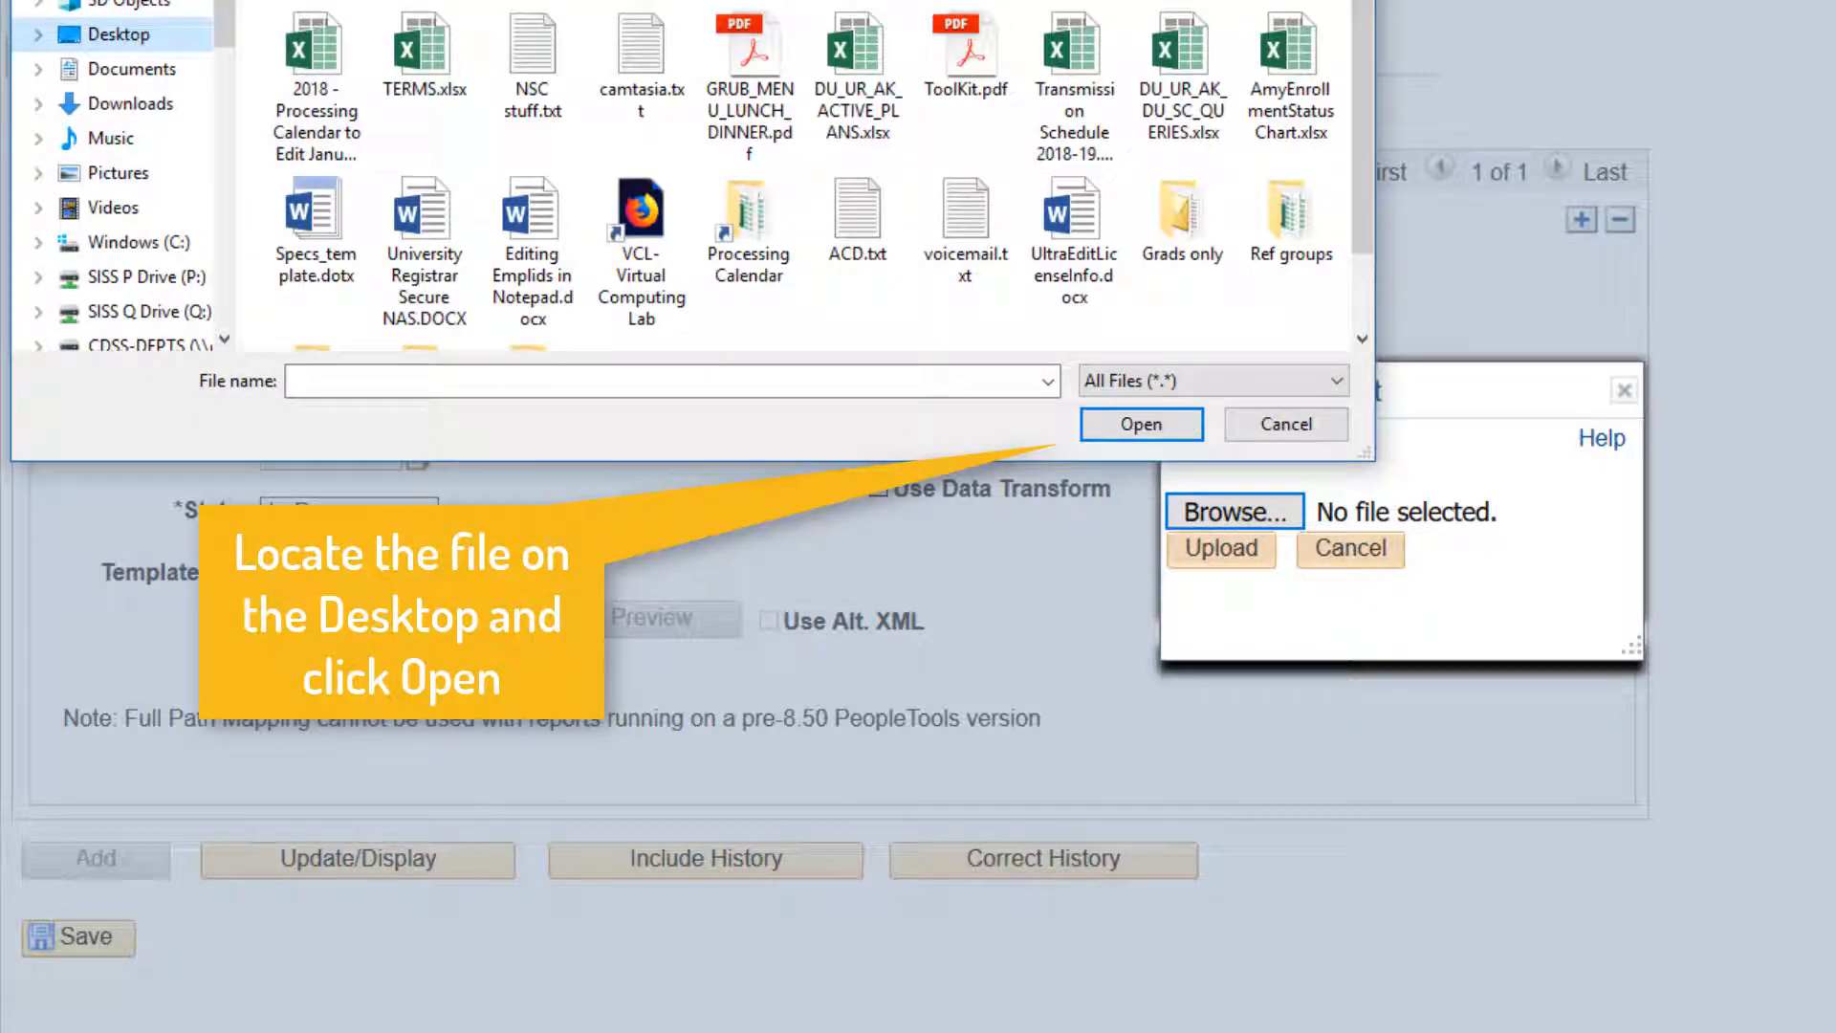
pyautogui.click(957, 2)
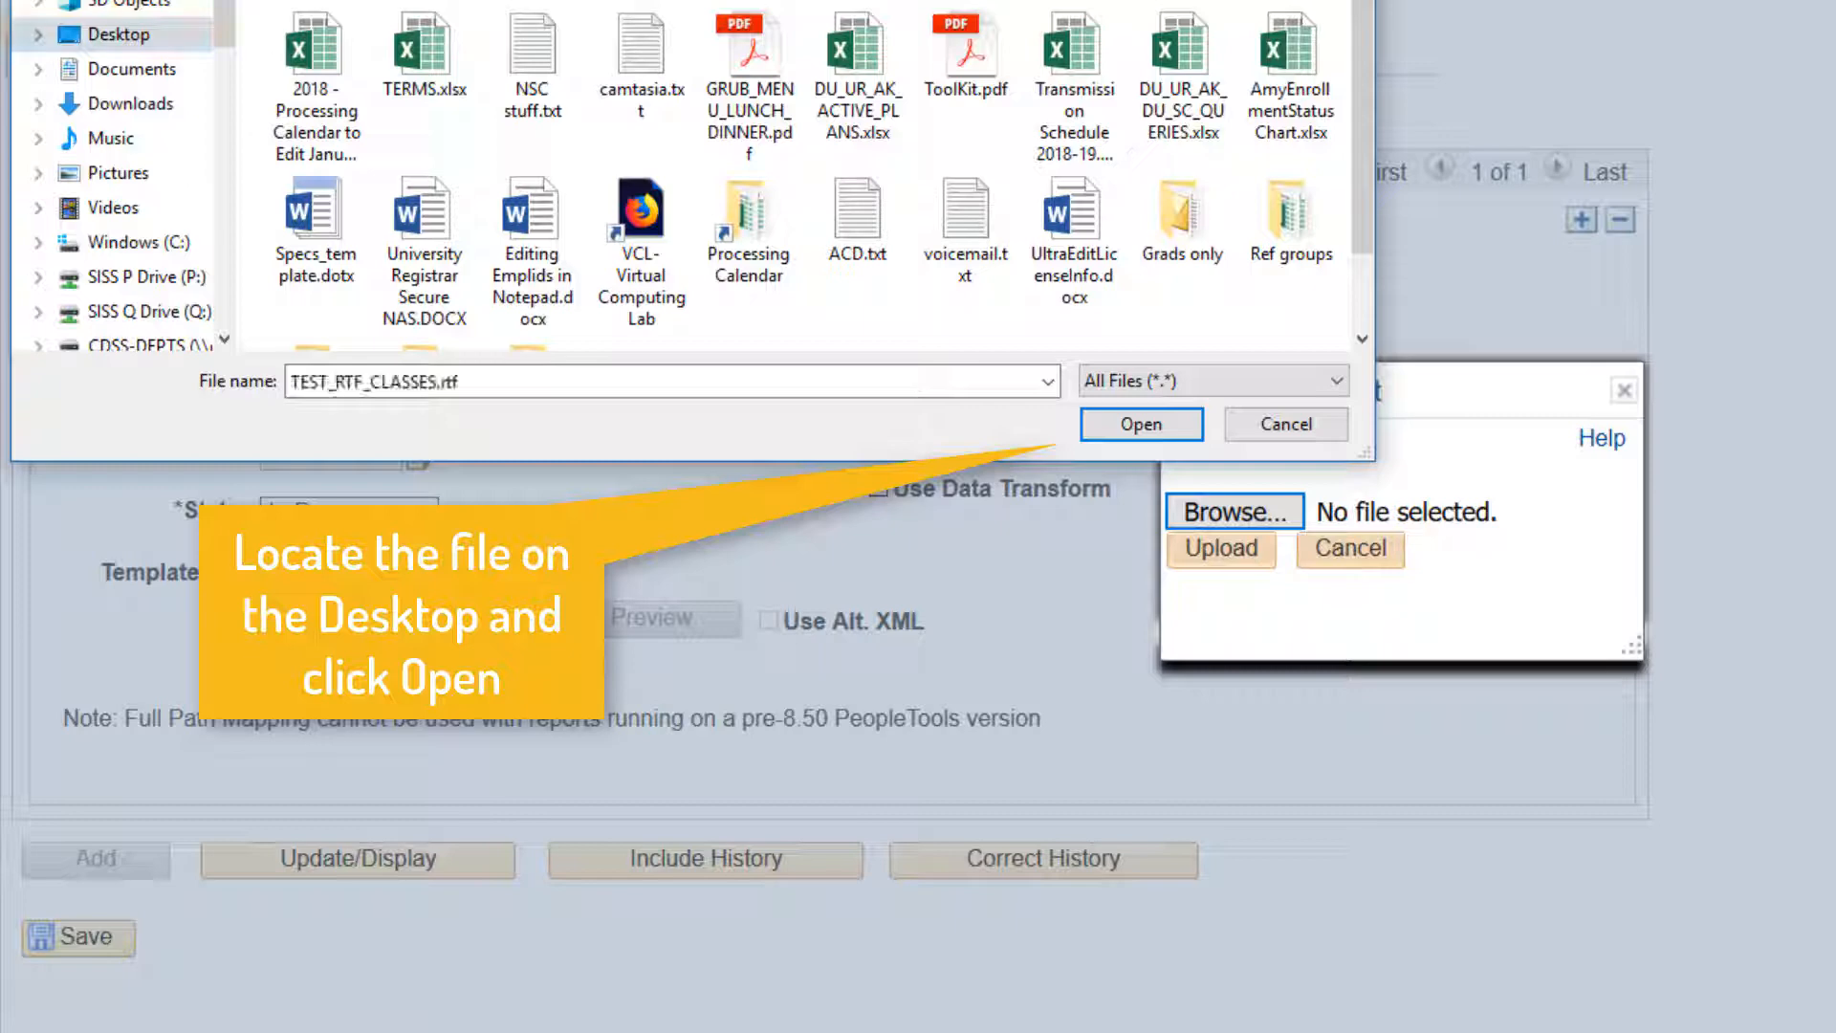
pyautogui.click(1152, 428)
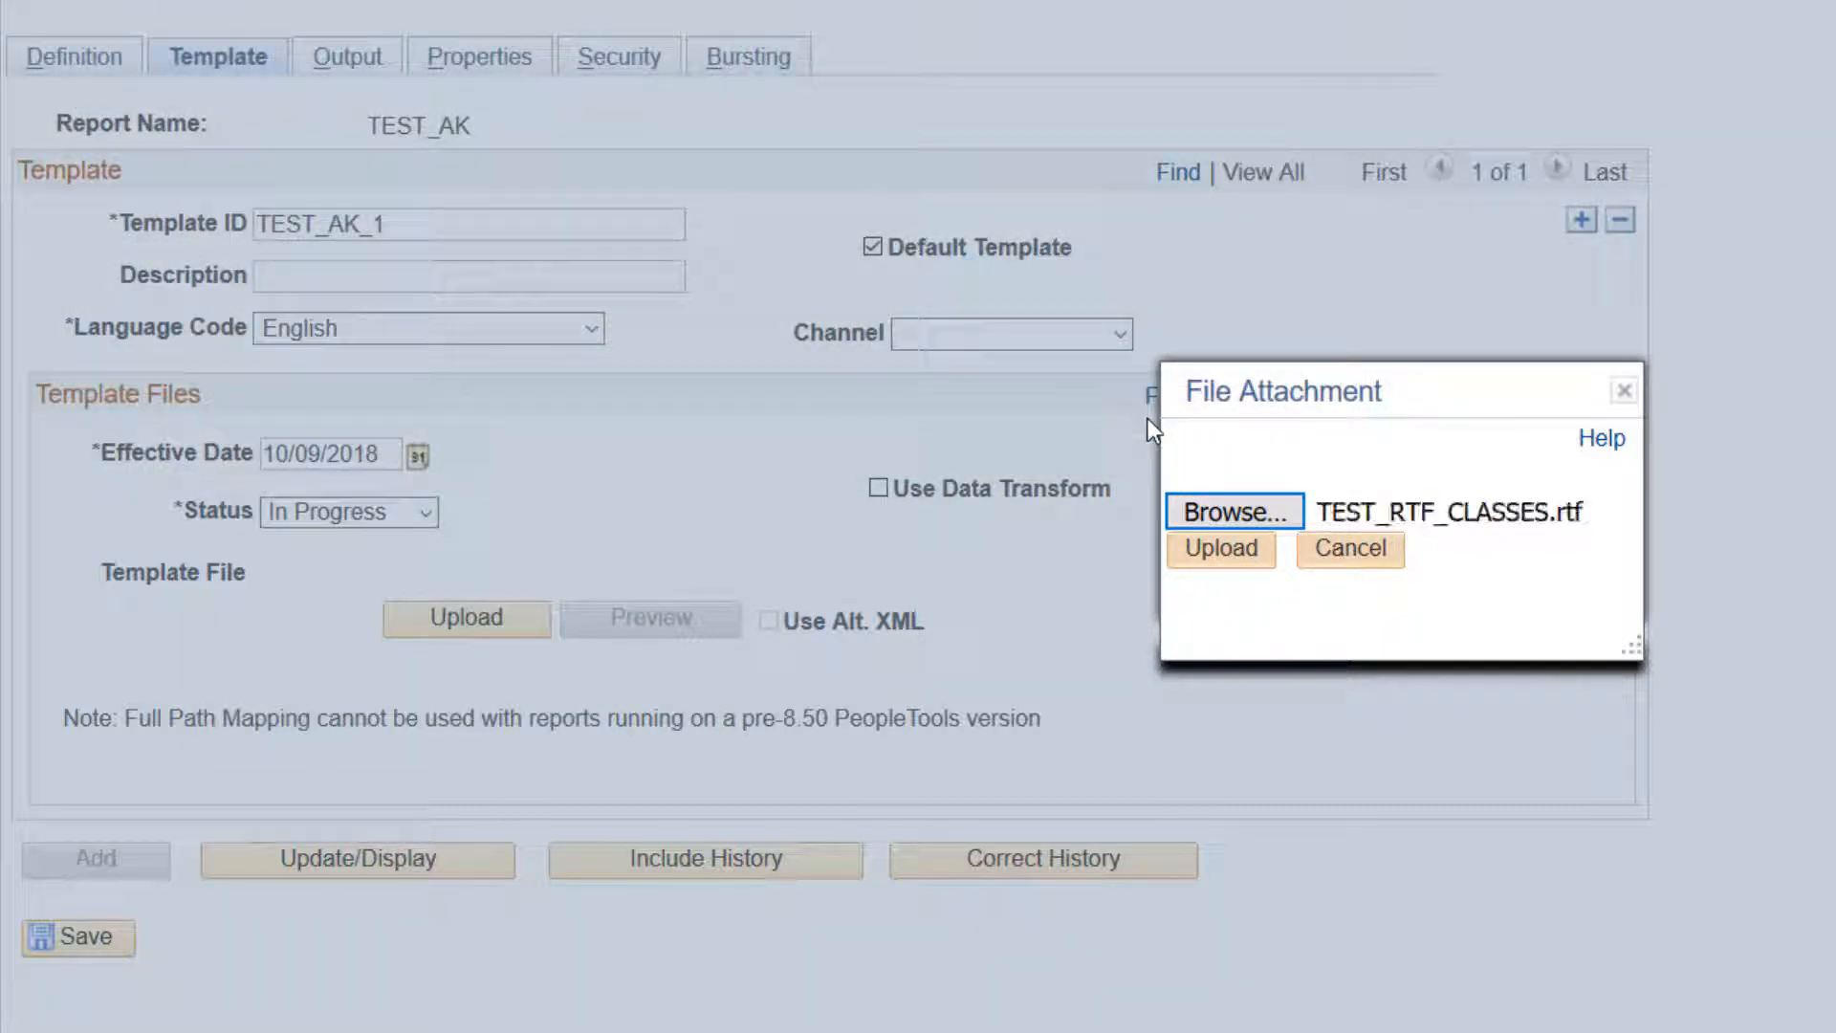
pyautogui.click(1218, 555)
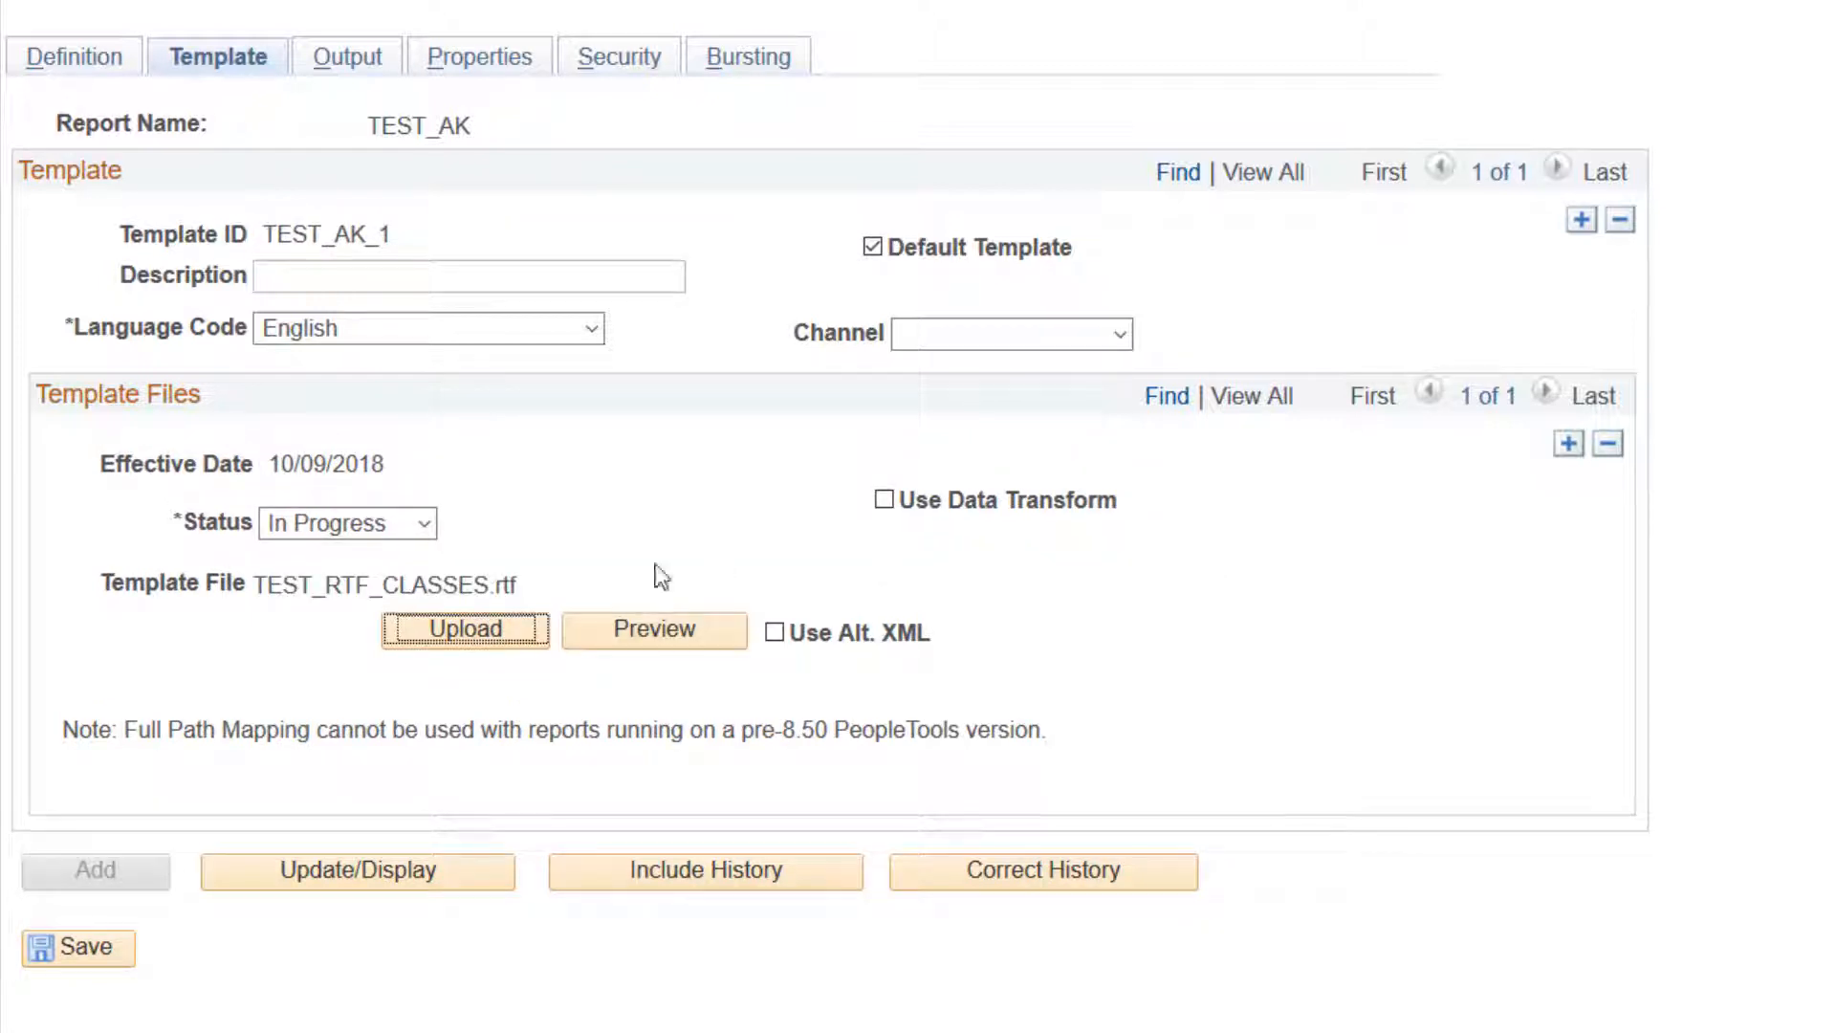
pyautogui.moveTo(269, 585); pyautogui.dragTo(521, 591)
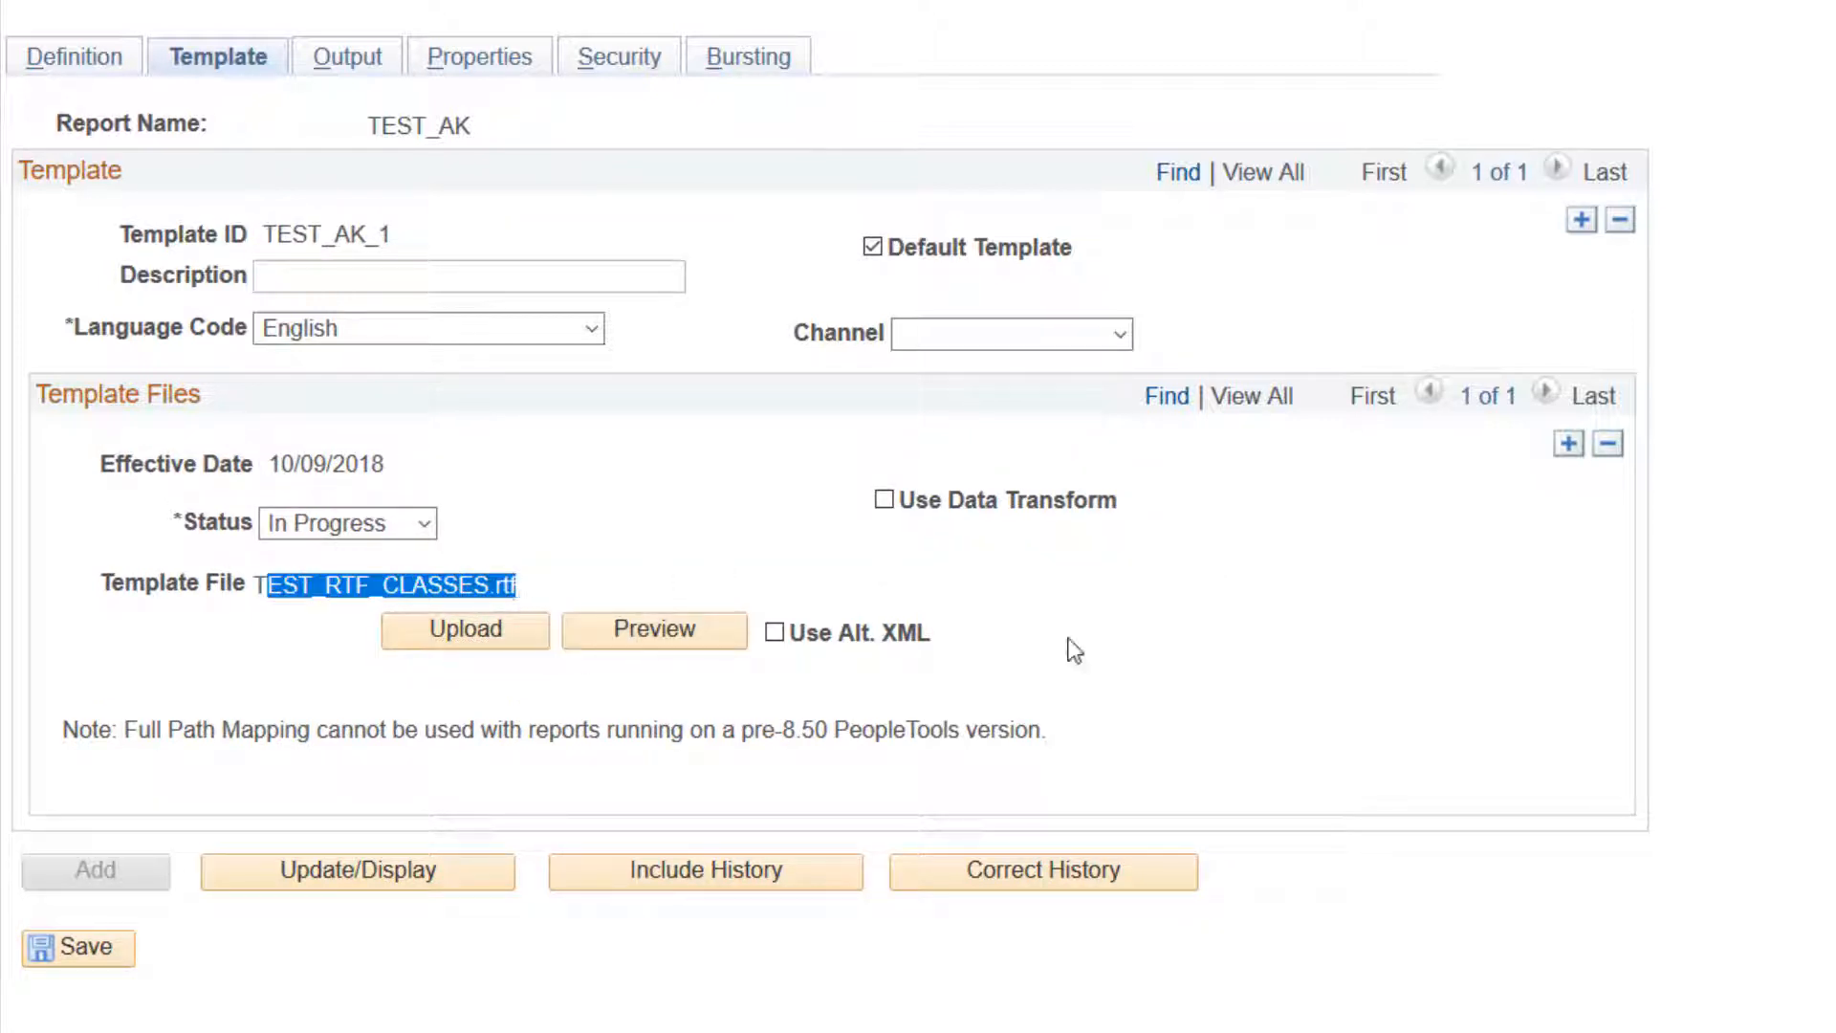
# - Enter CLASSES BY TERM as the template description and set the template file's status to Active
pyautogui.click(547, 266)
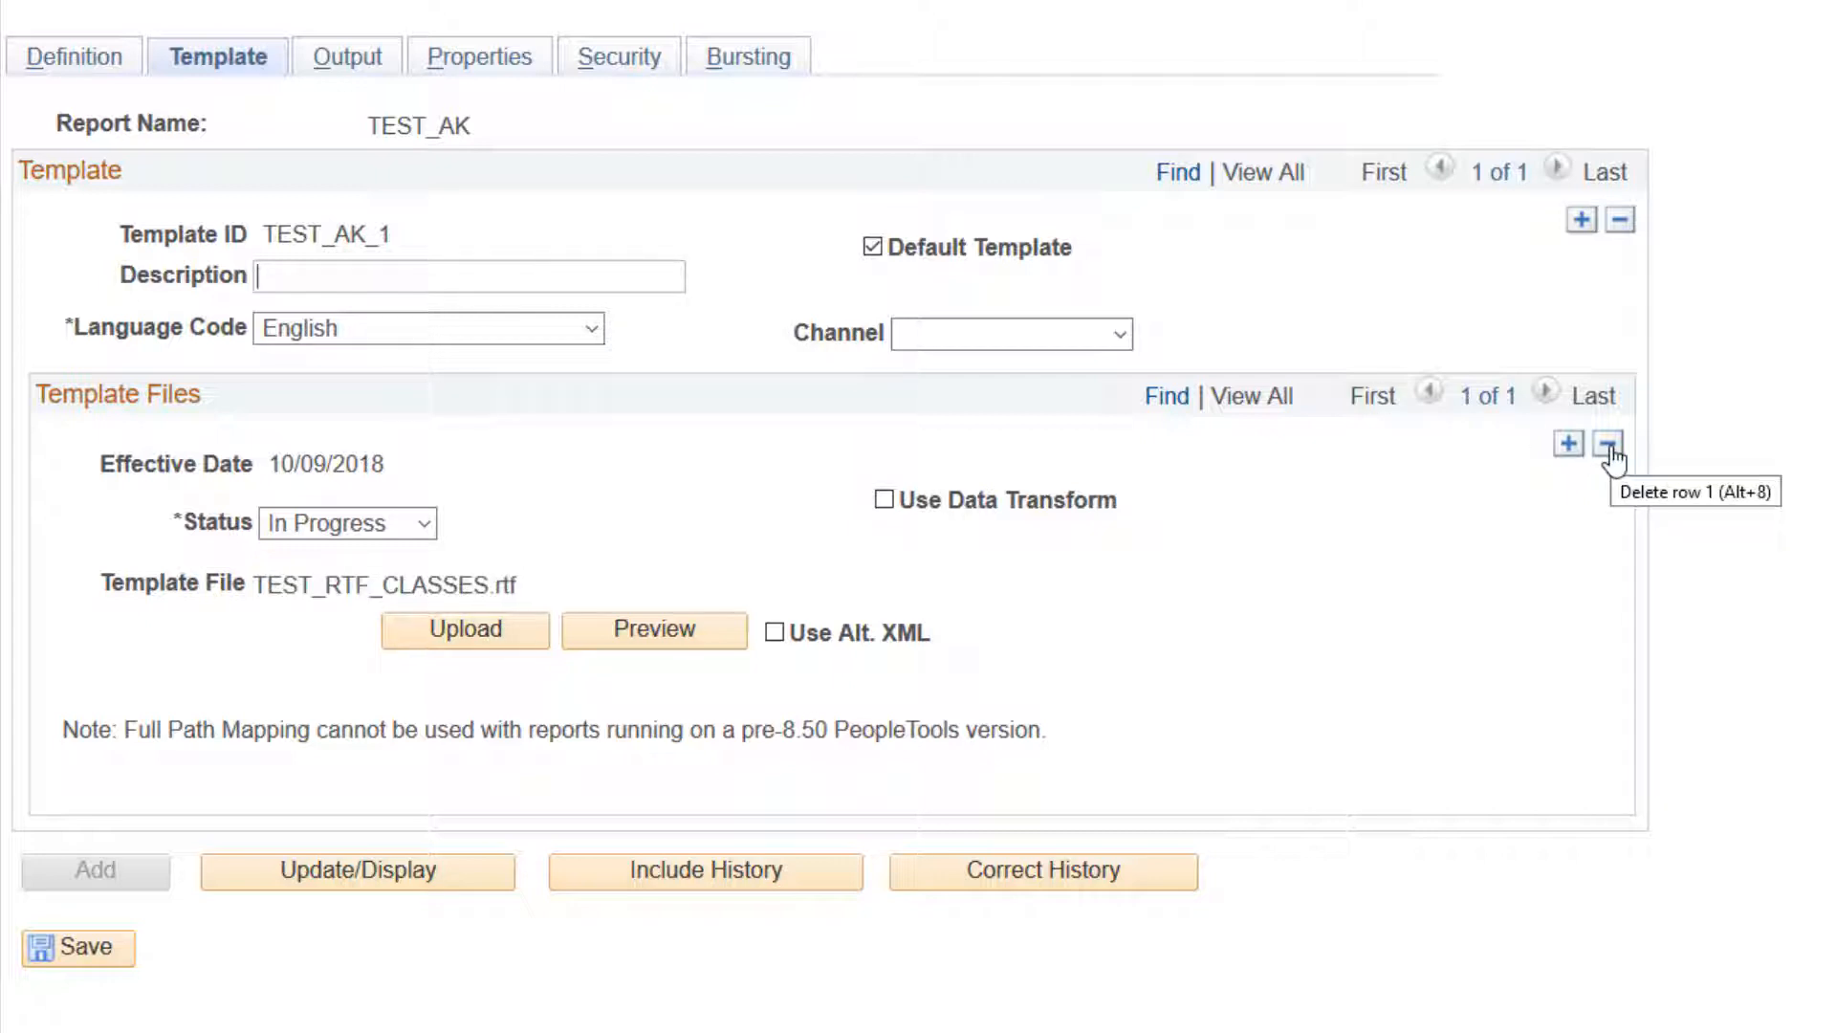
pyautogui.write('CLASSES BY TERM')
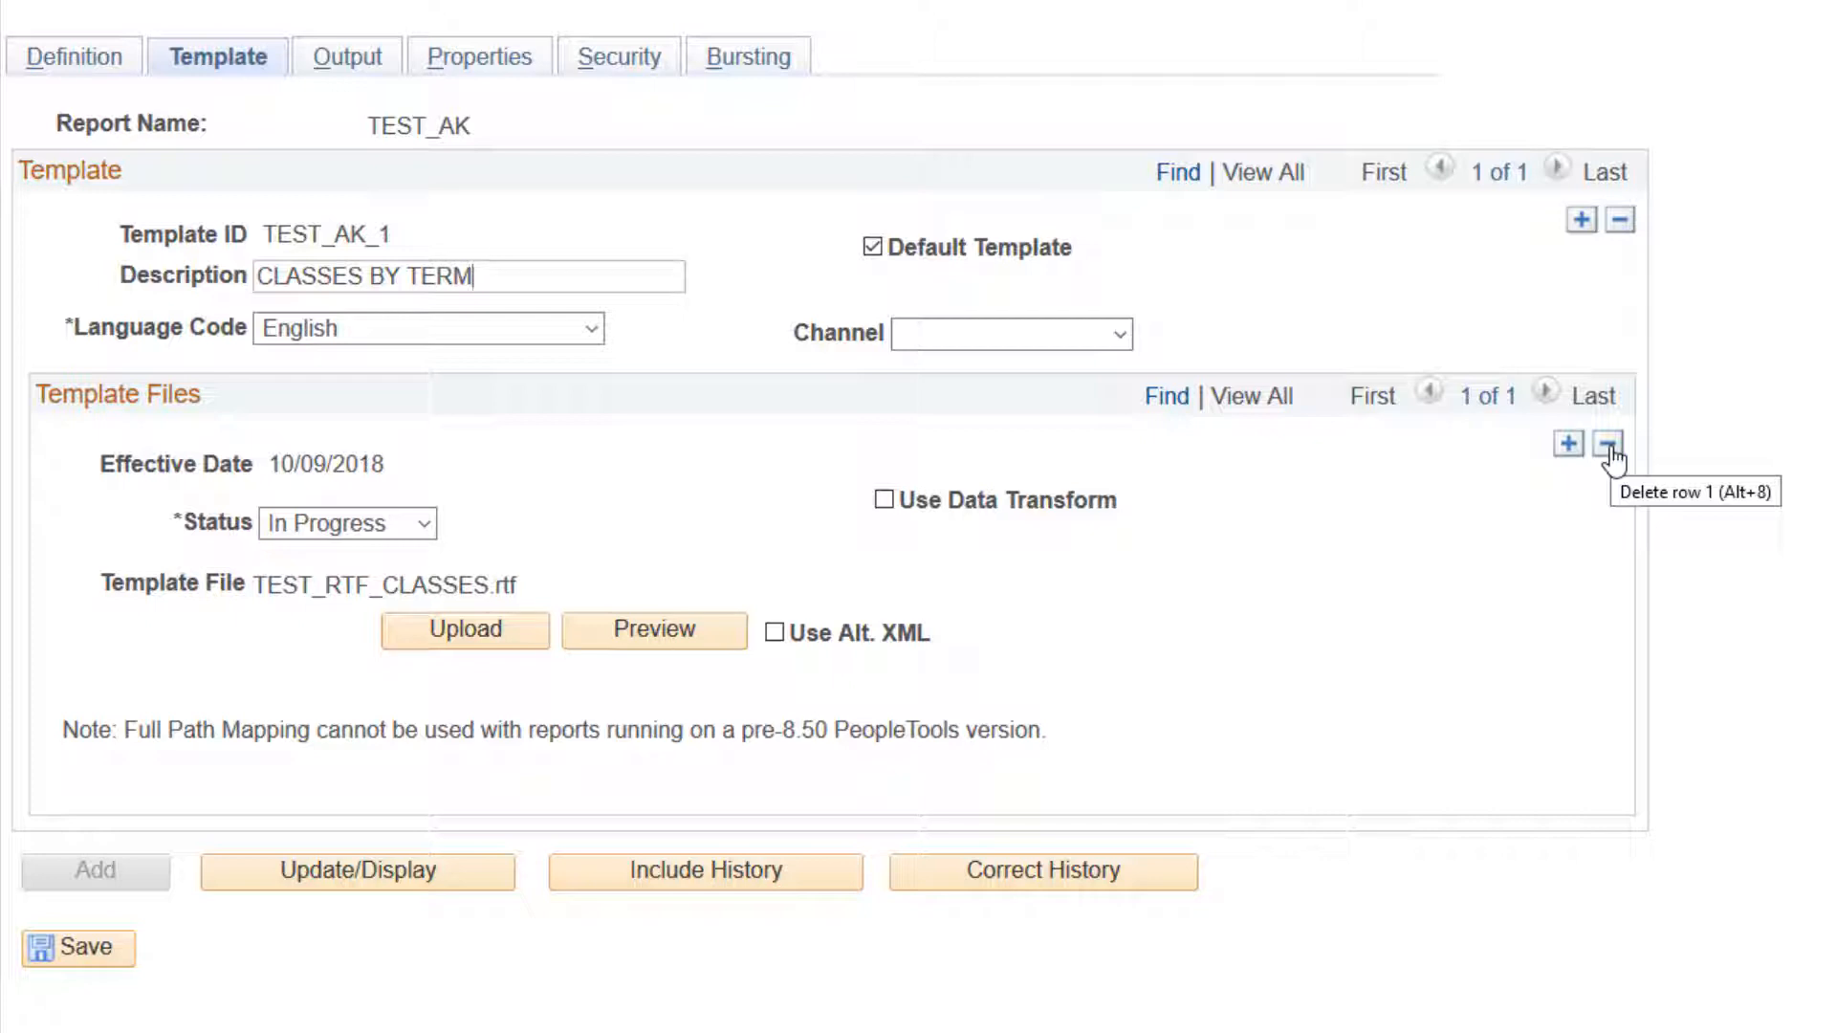
pyautogui.click(384, 523)
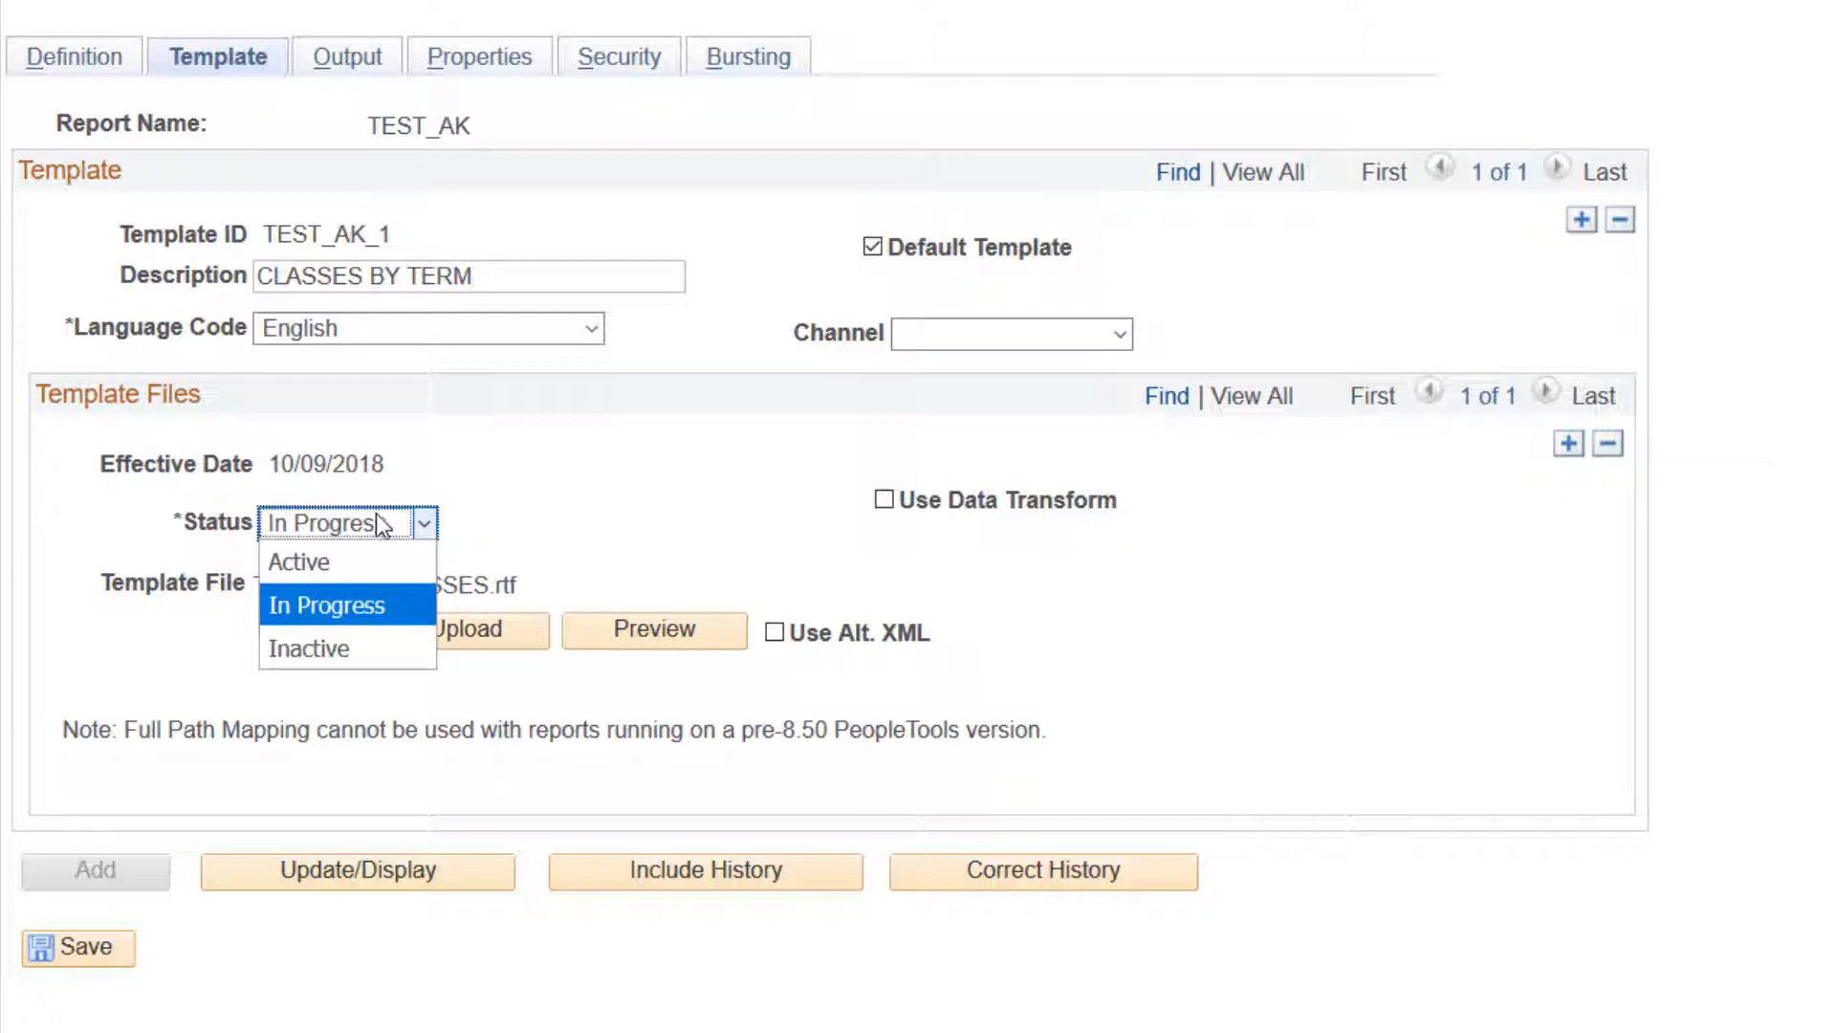
pyautogui.click(365, 561)
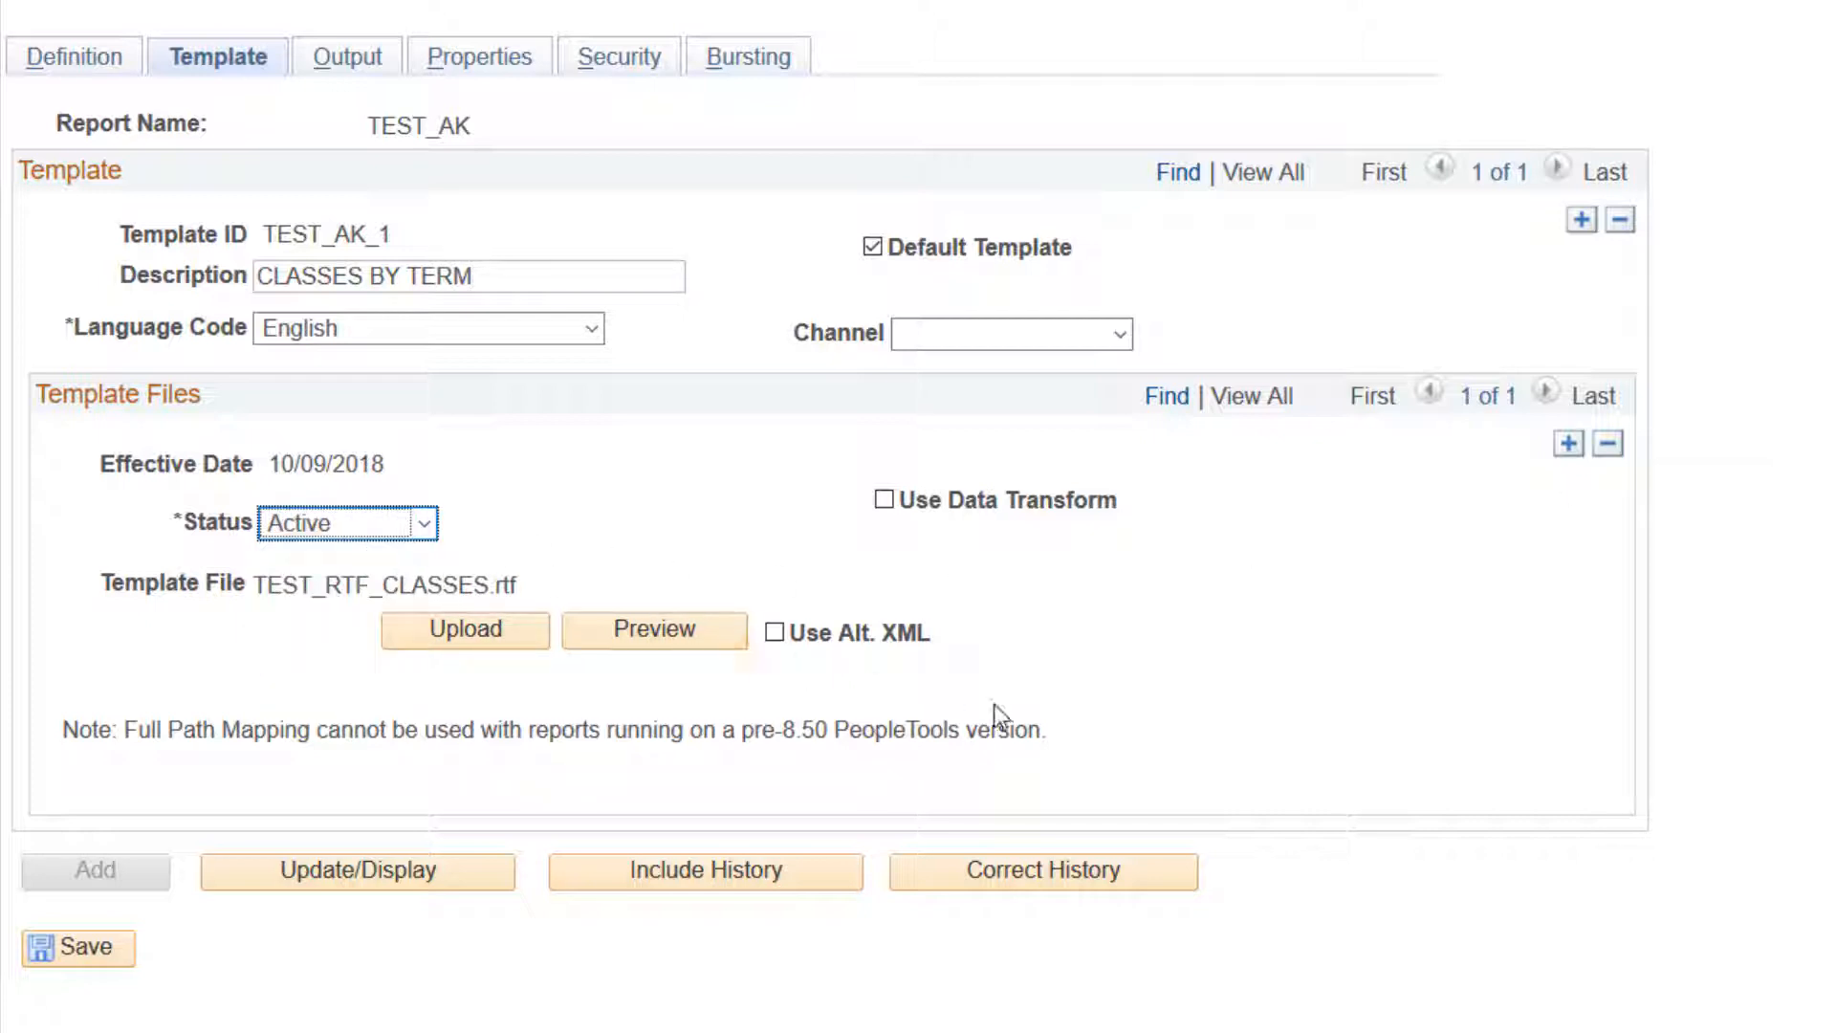
# - Preview the uploaded template as a PDF, close the preview and save the report definition
pyautogui.click(633, 628)
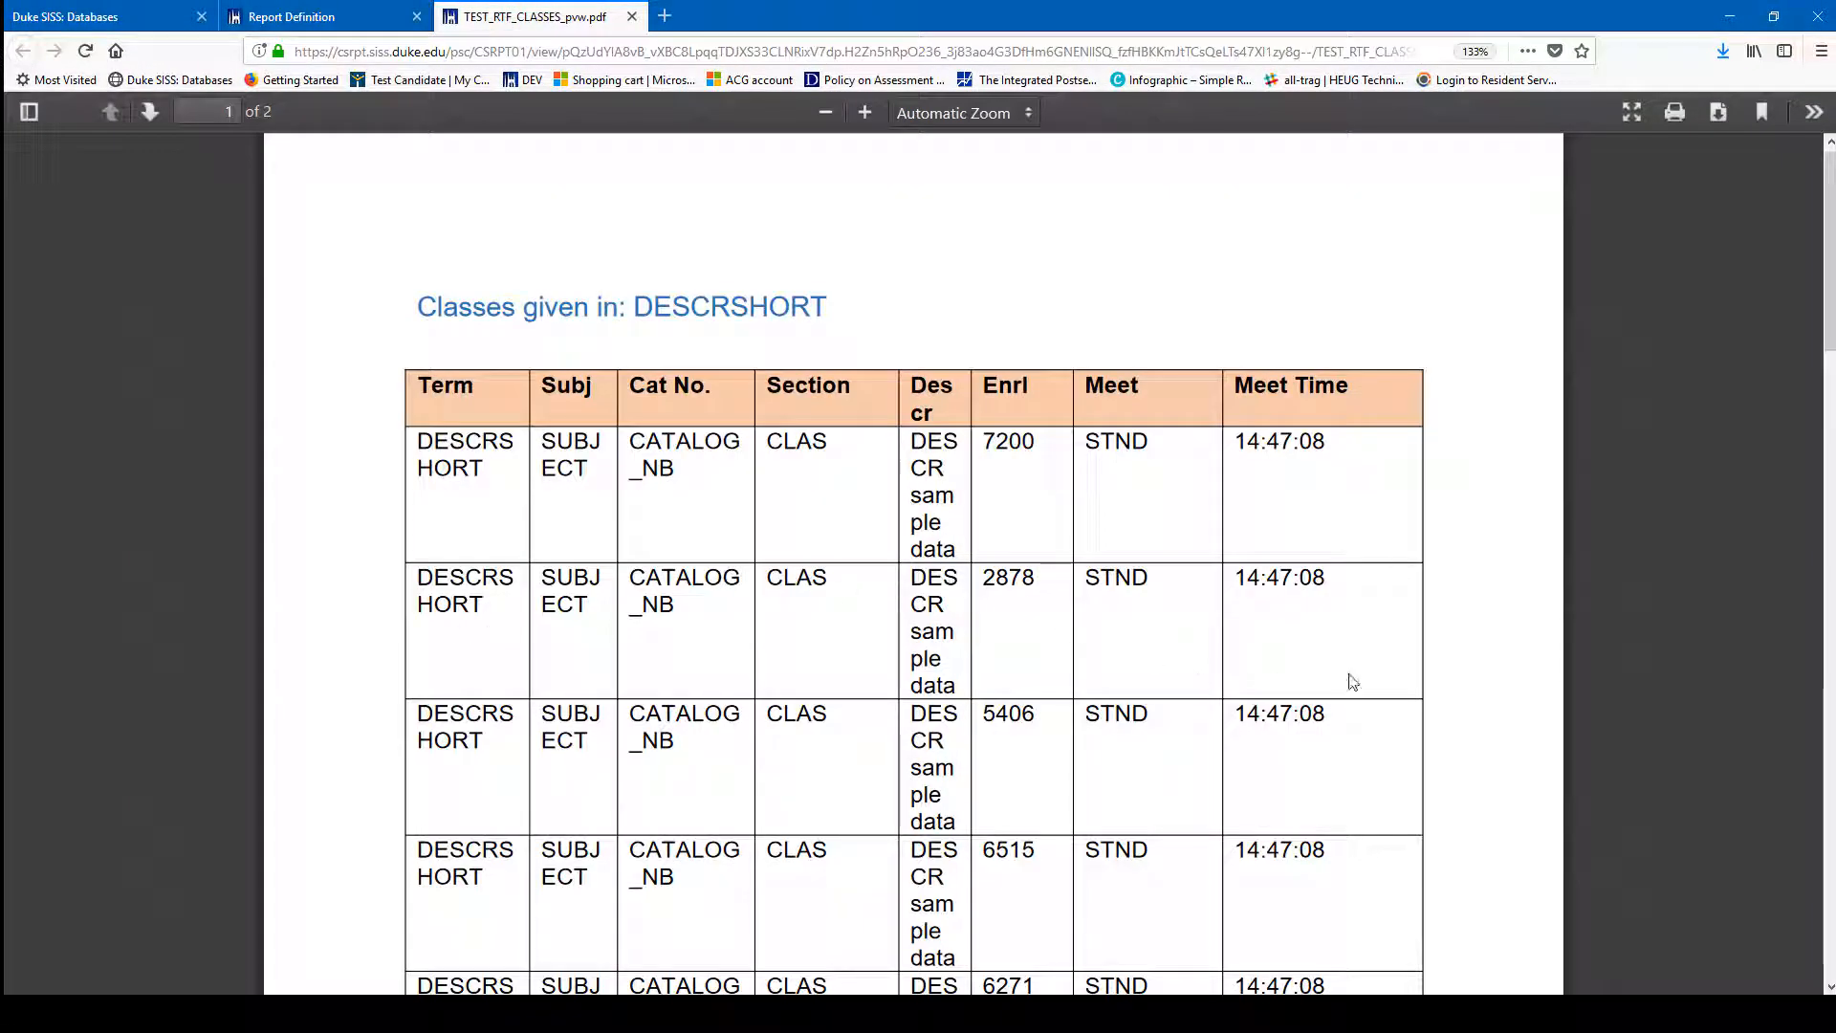
pyautogui.click(631, 16)
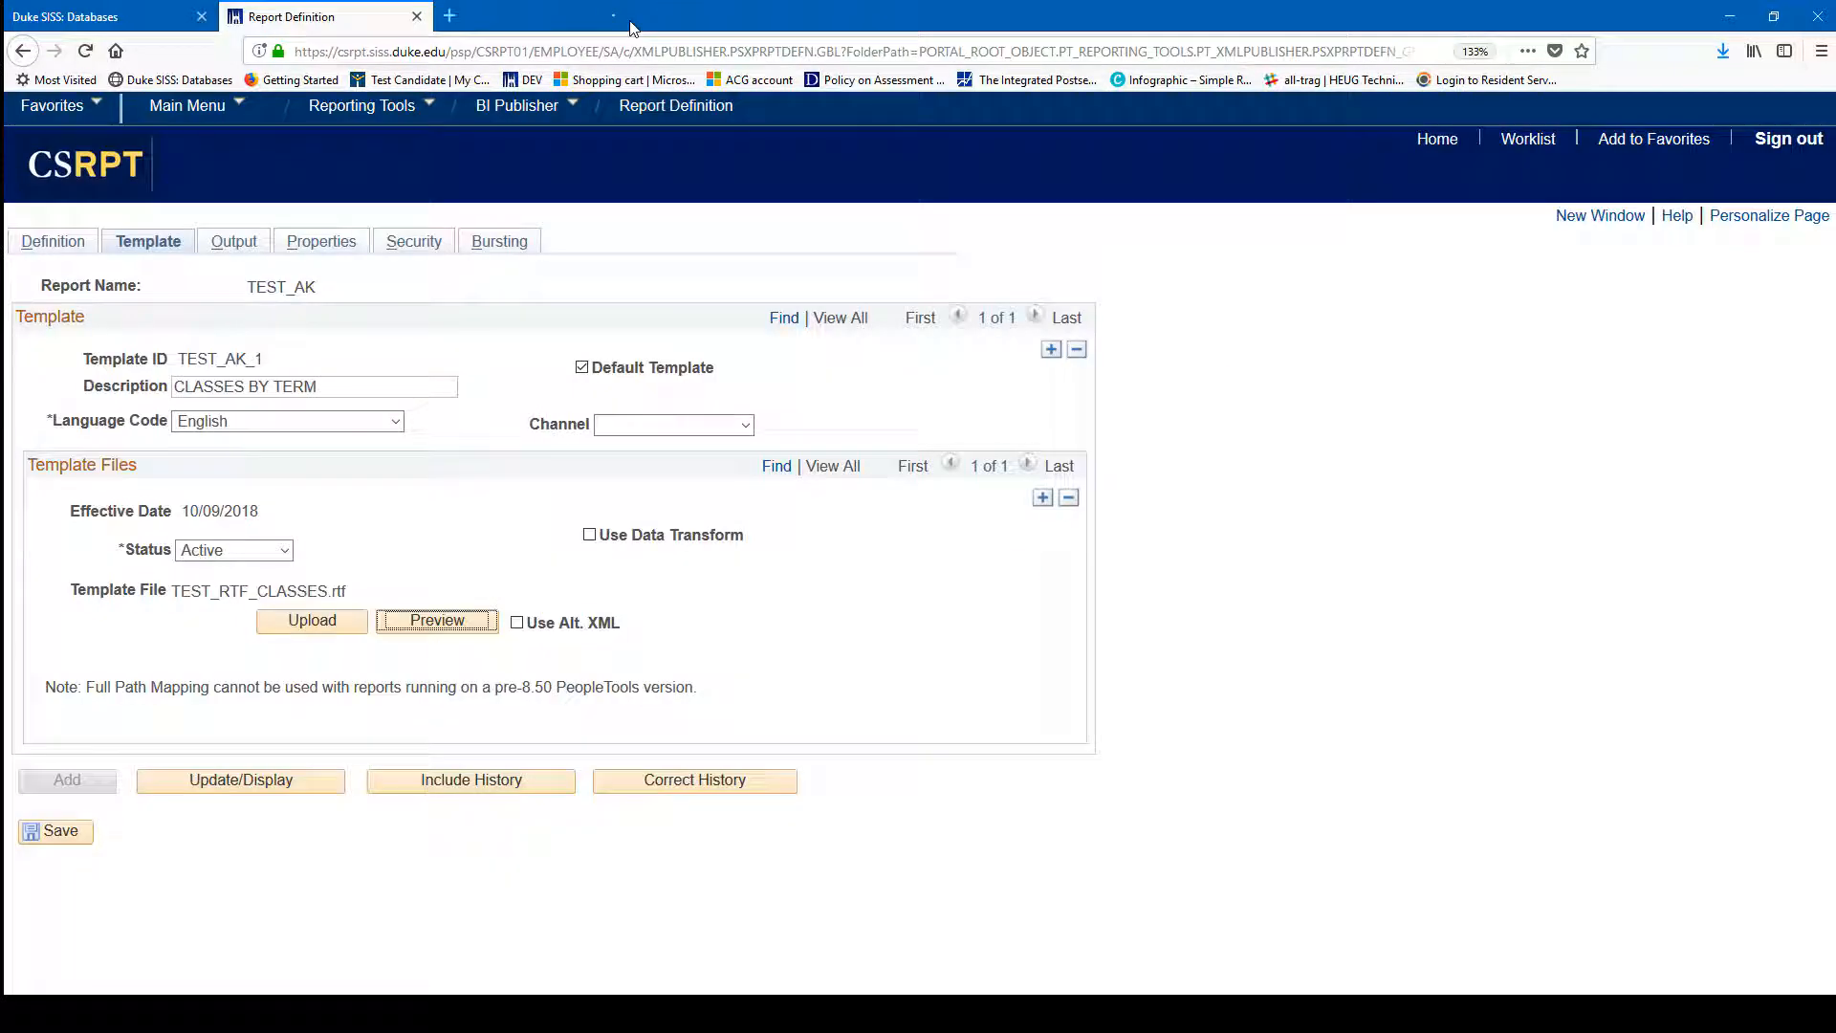
pyautogui.hotkey('alt', 'Tab')
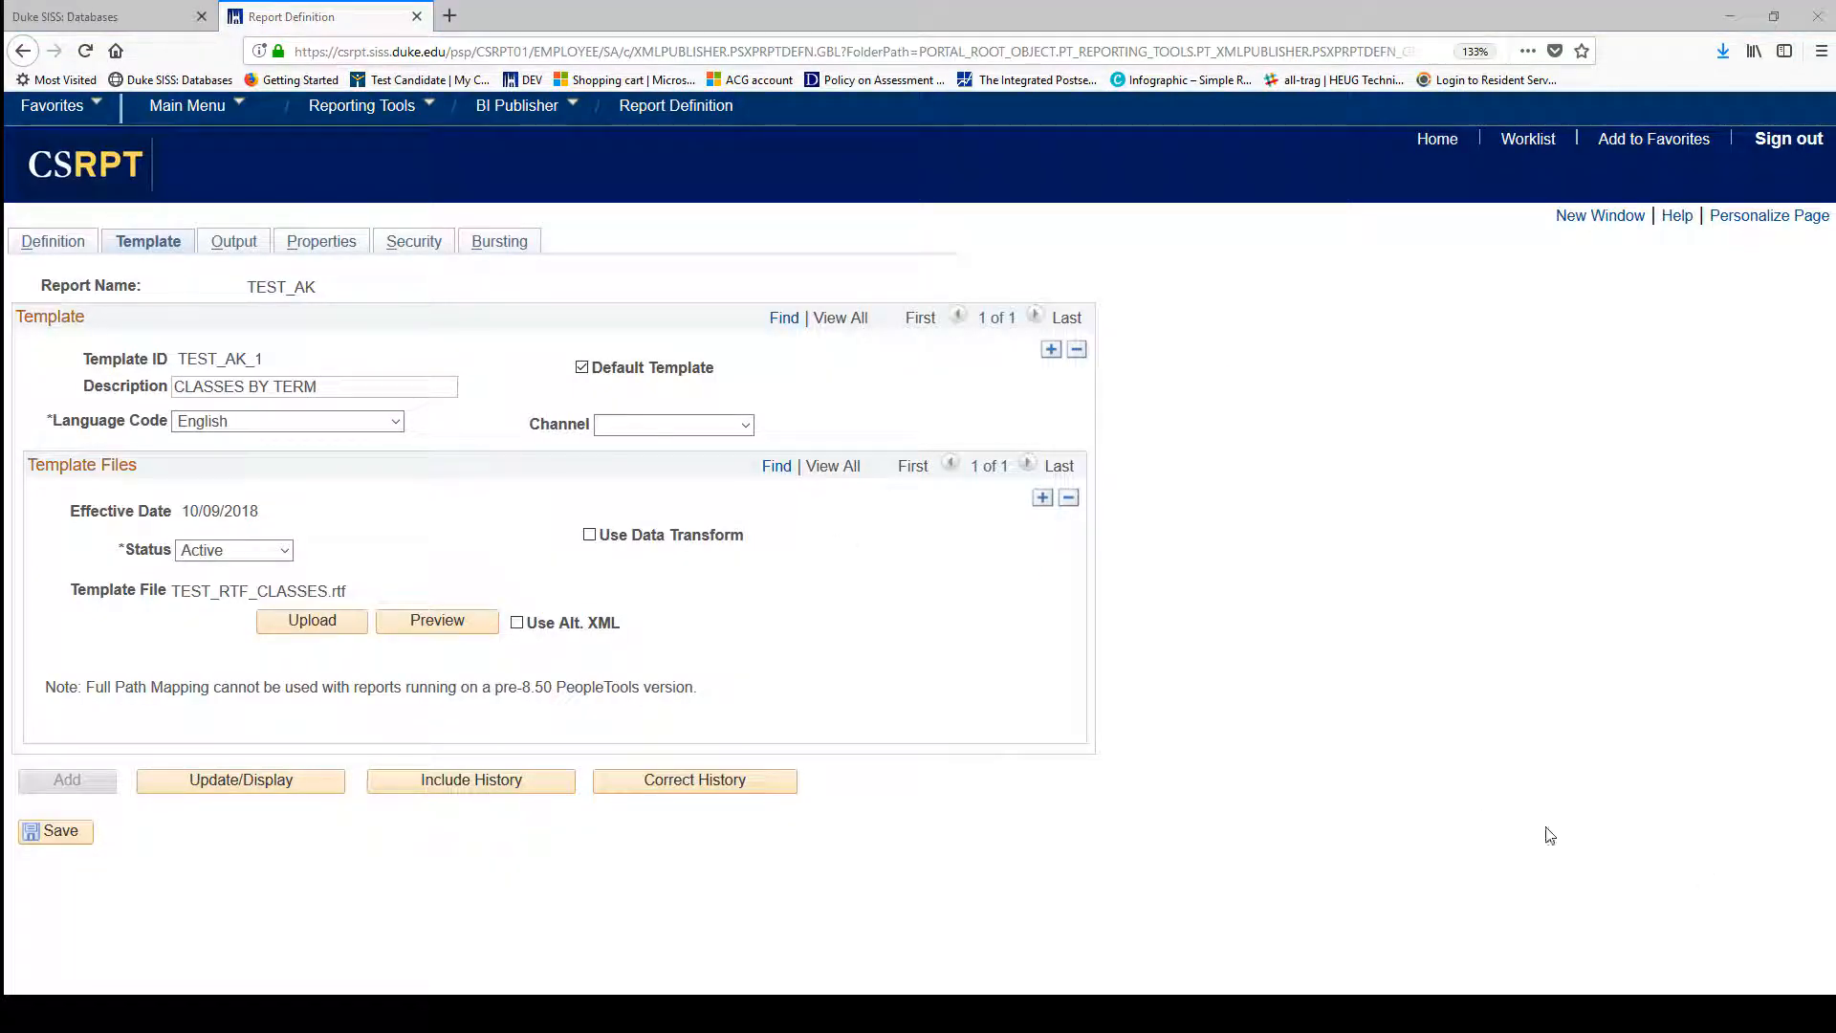
pyautogui.hotkey('alt', 'Tab')
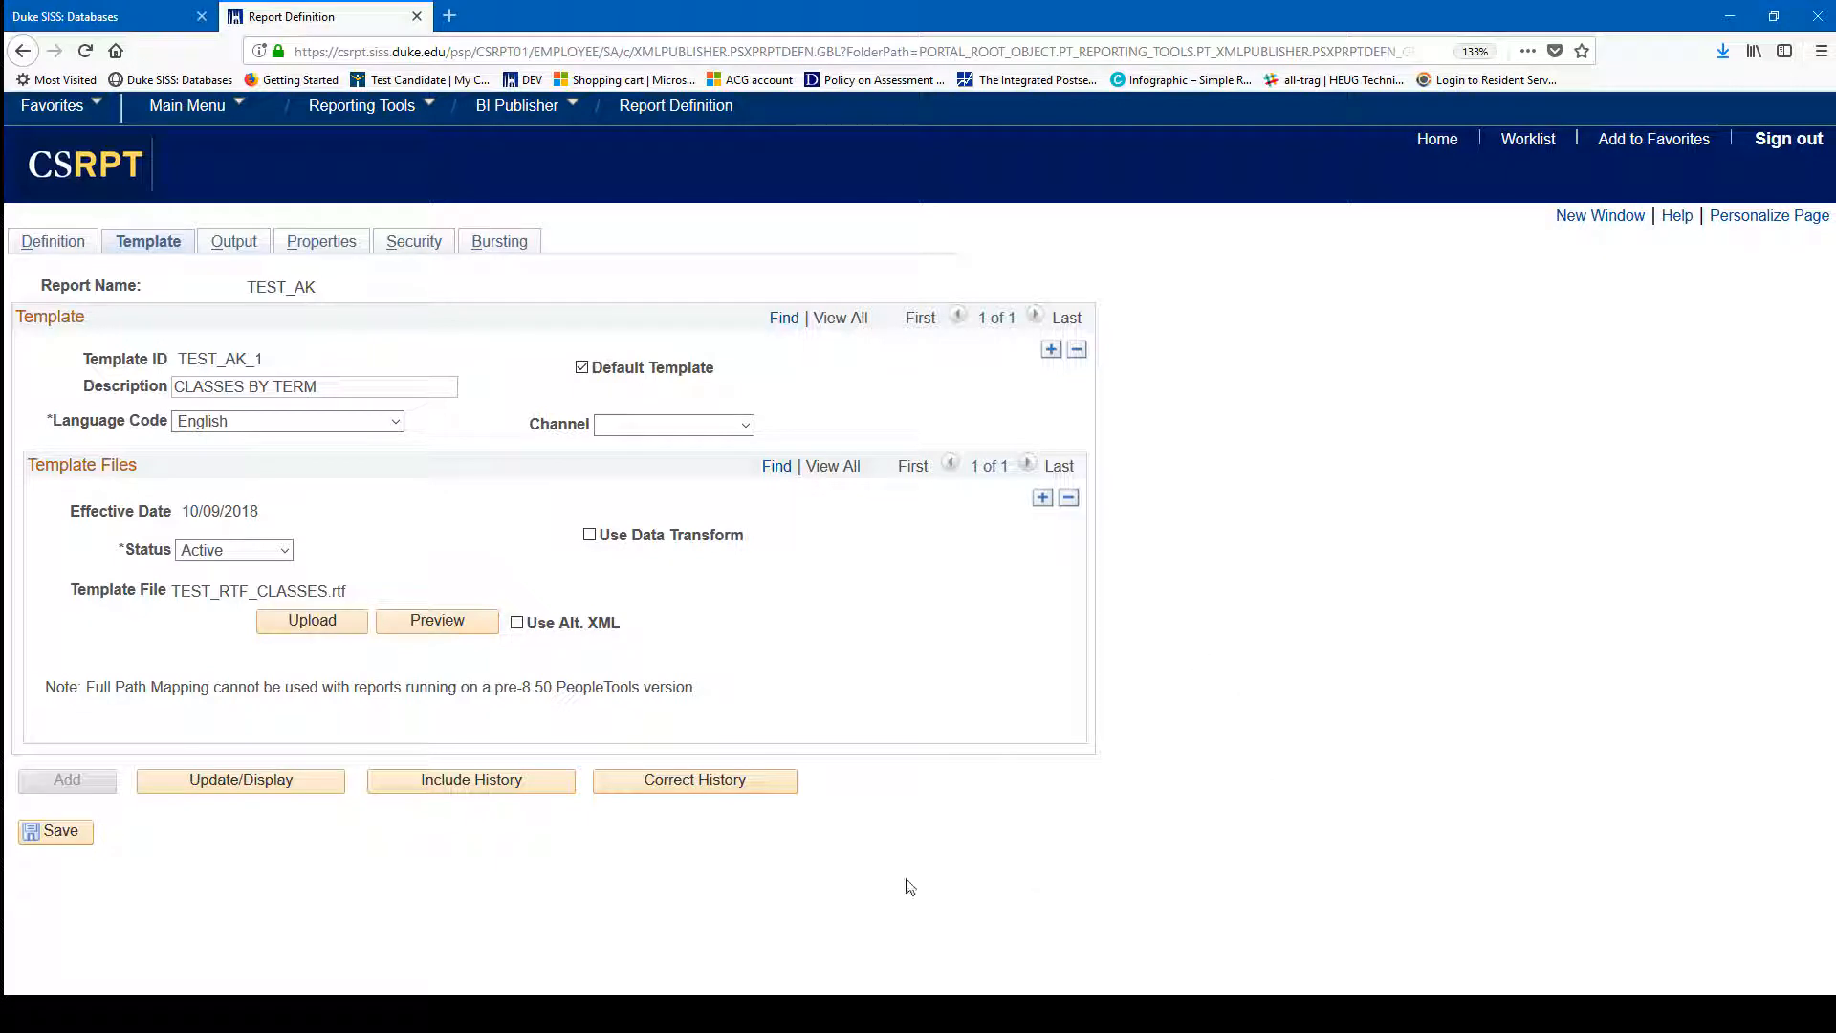
pyautogui.click(63, 834)
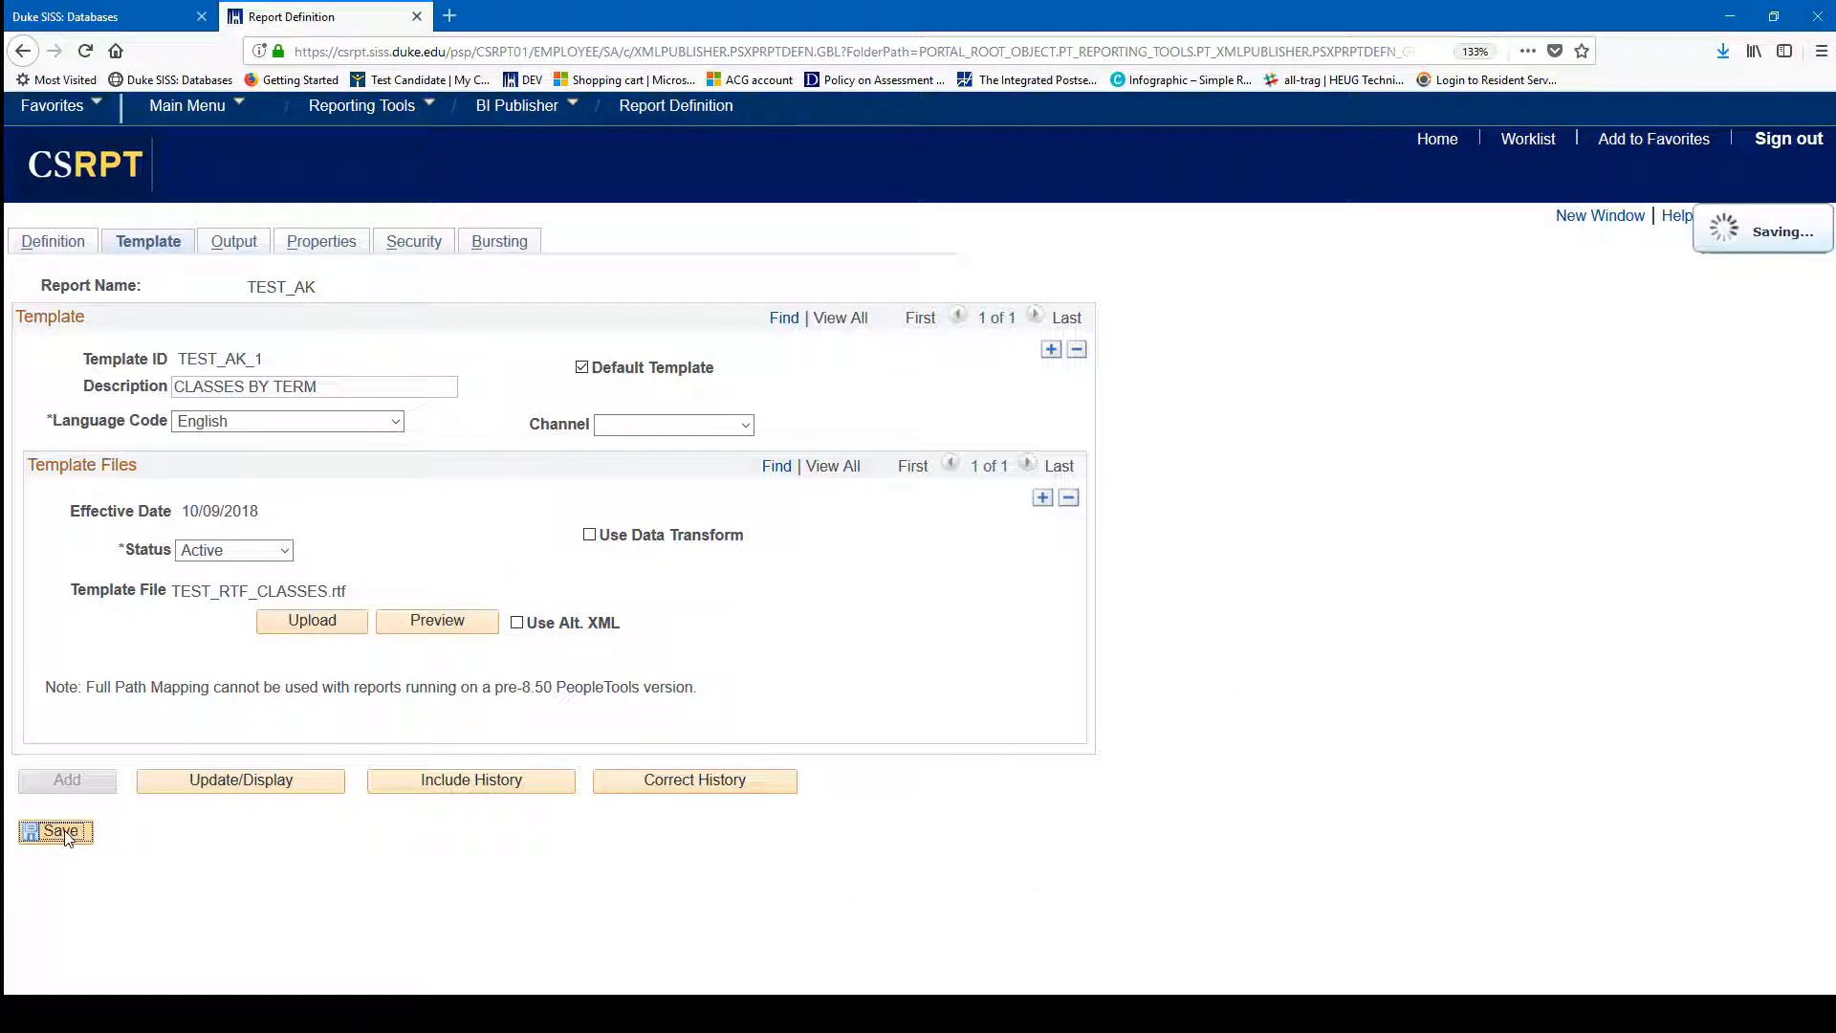